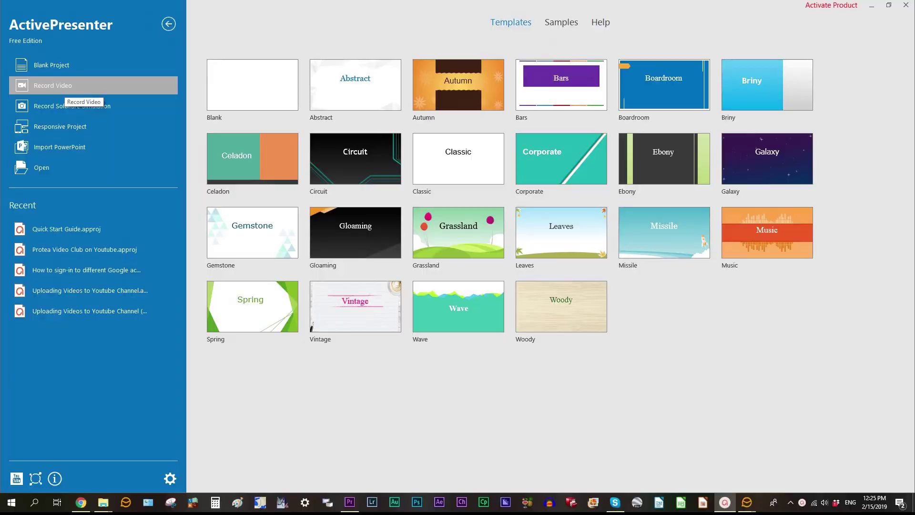
- Start a video recording project and lock the custom 1920 x 1080 recording area to the Adobe Premiere Pro CC 2018 window
left_click(59, 87)
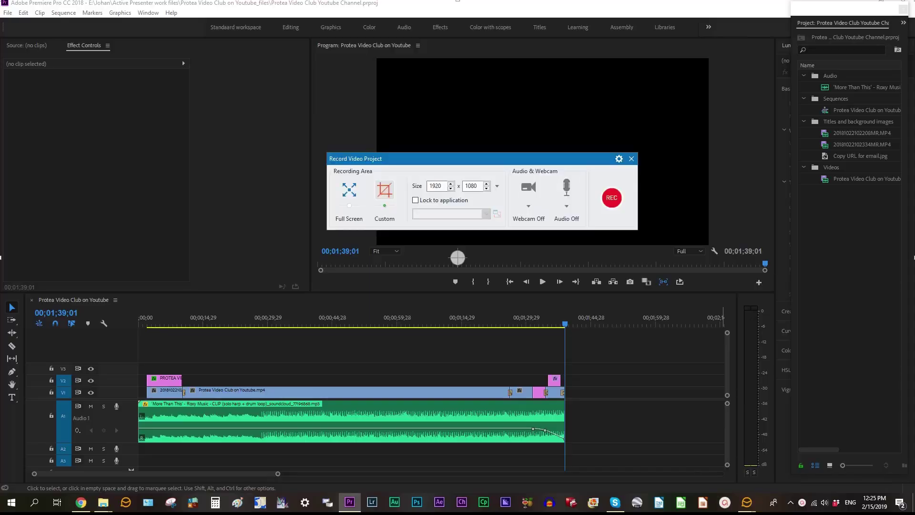
left_click(415, 200)
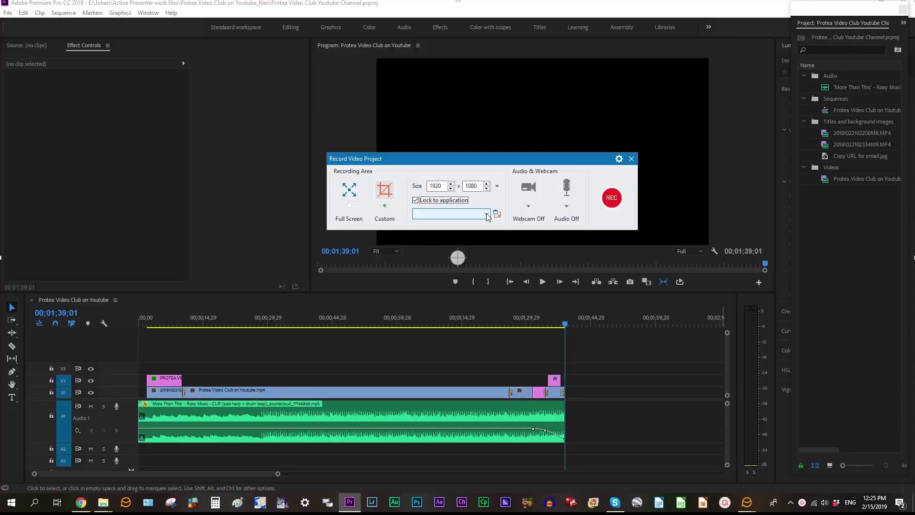
left_click(486, 214)
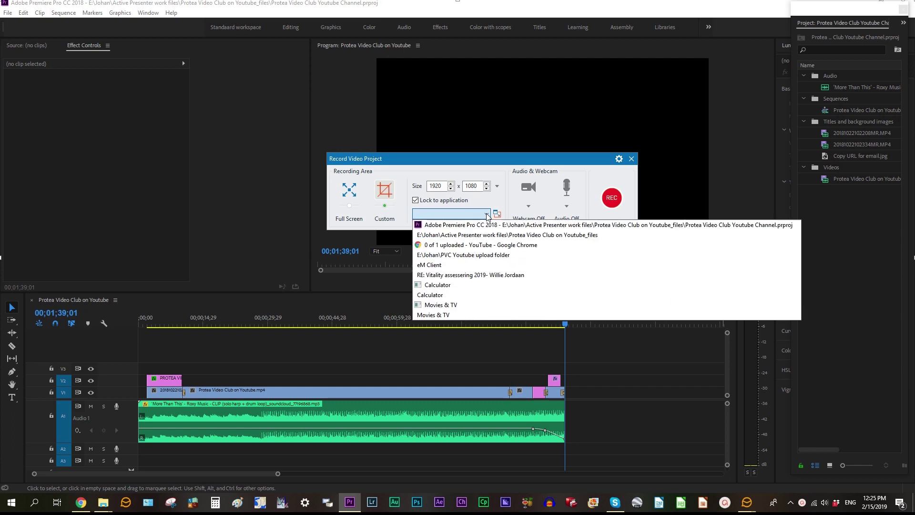
left_click(465, 225)
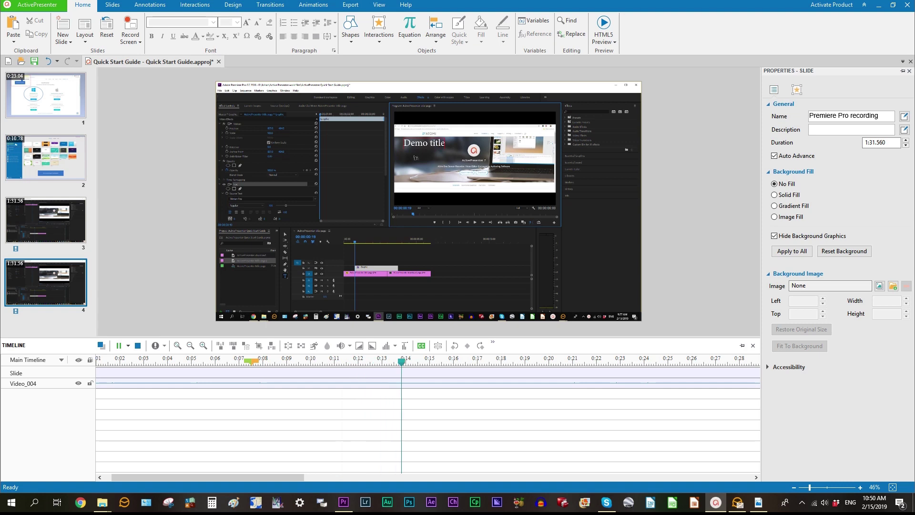
- Stop the playback and cut the range from 0:52.000 to 0:57.080 out of the Premiere Pro recording slide
key("space")
scroll(419, 362, "right", 10)
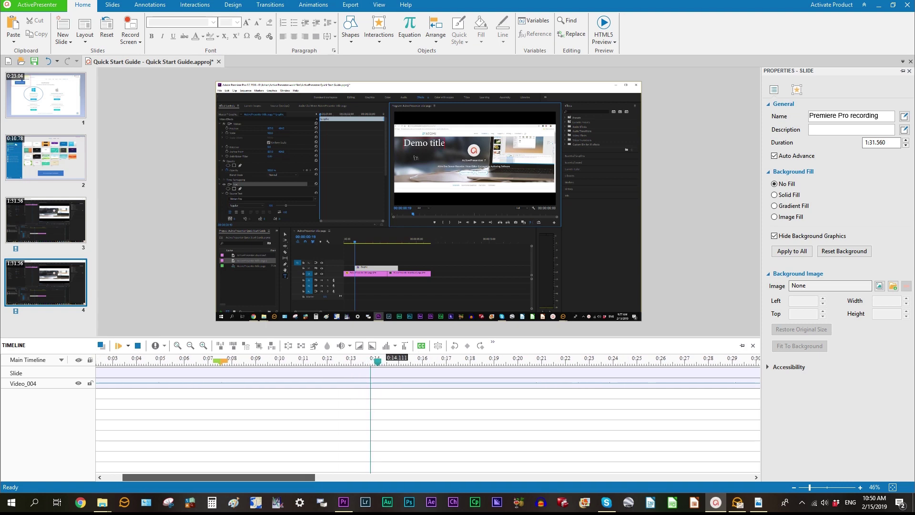
left_click(418, 361)
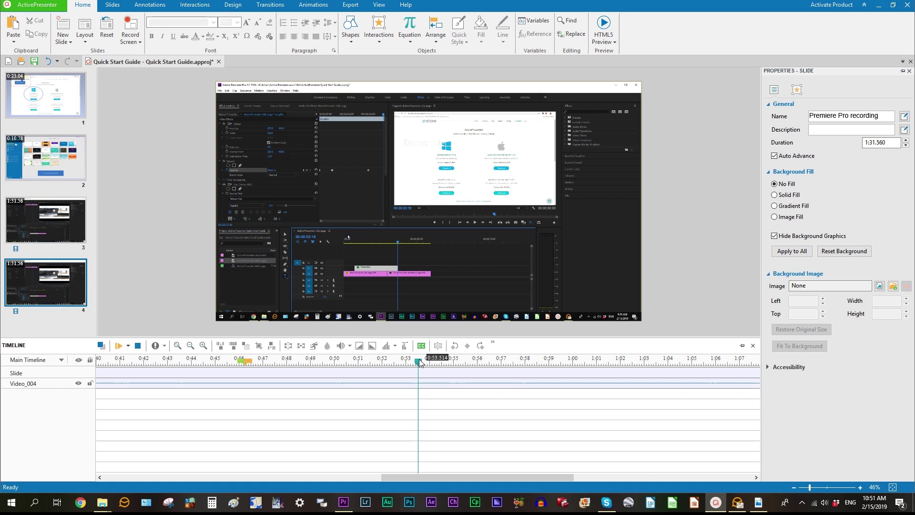
left_click_drag(419, 362, 384, 369)
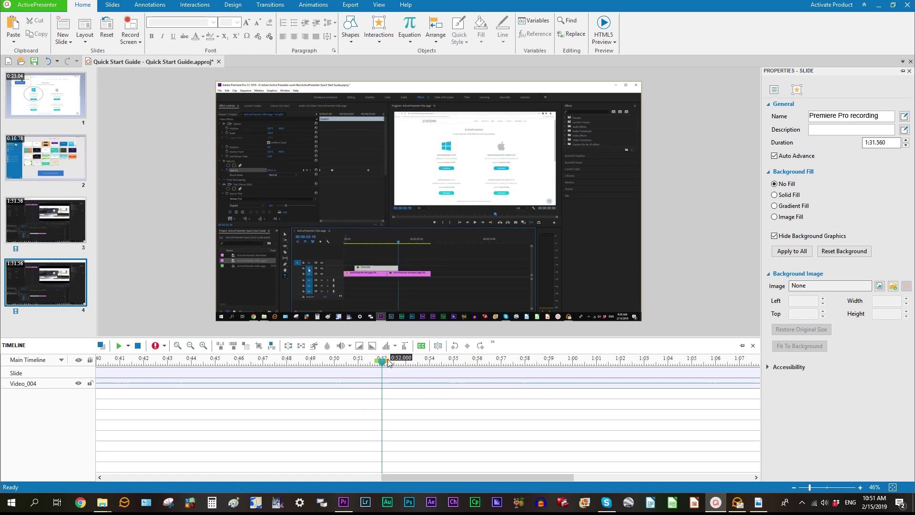
left_click_drag(388, 362, 509, 371)
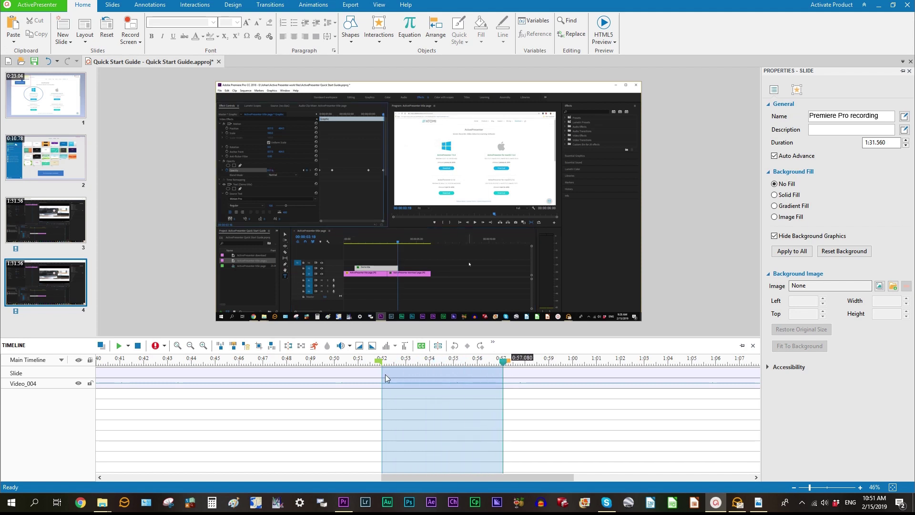
left_click(220, 345)
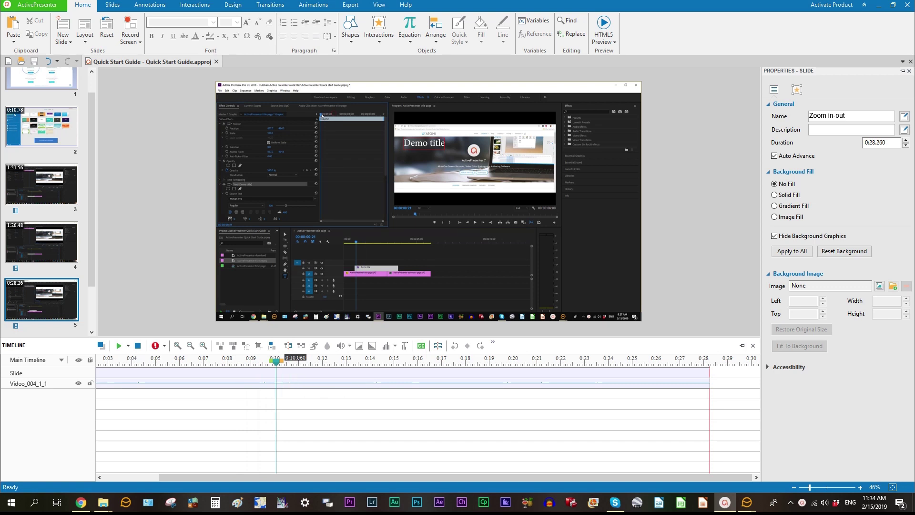
- Insert a Zoom-n-Pan at 0:10.060 with a scale of about 276, its frame moved down over the Effect Controls area to a top of about 137
left_click(150, 5)
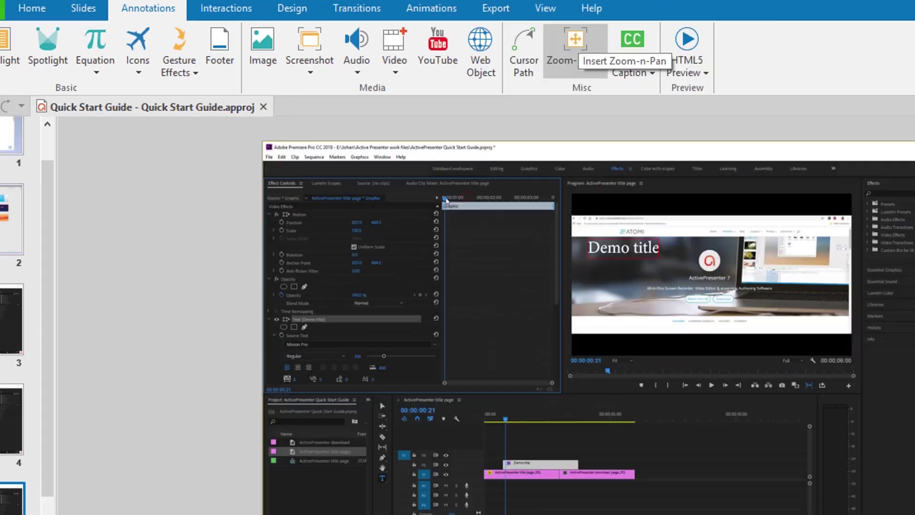
left_click(750, 62)
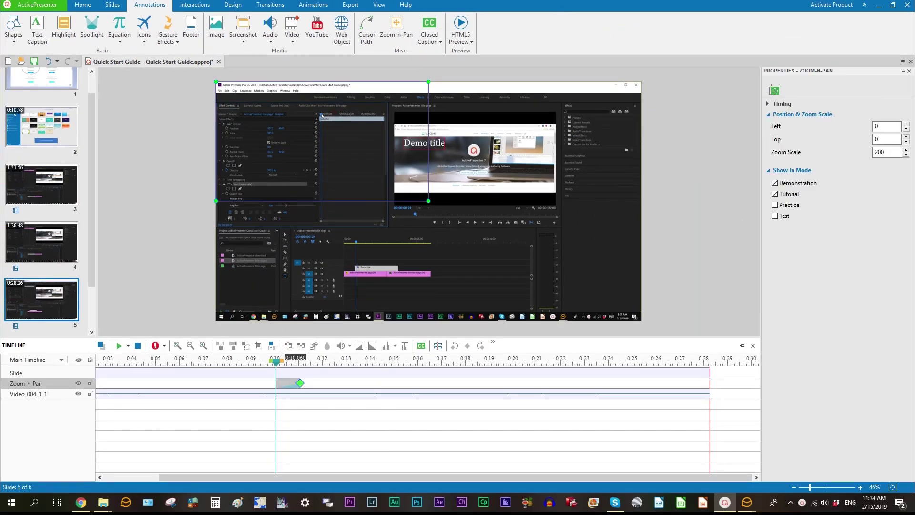
left_click_drag(428, 201, 370, 167)
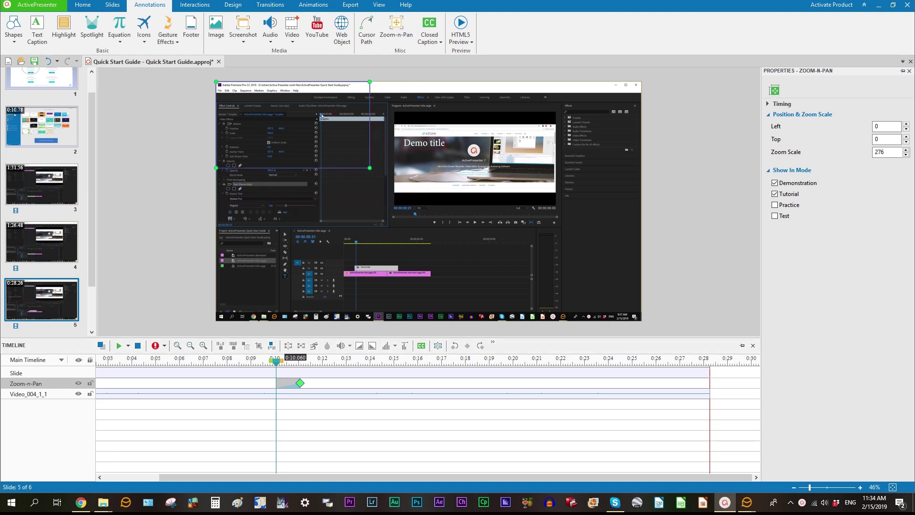
left_click_drag(292, 125, 293, 152)
key("Down")
key("Down")
key("Down")
key("Down")
key("Down")
key("Down")
key("Down")
key("Down")
key("Down")
key("Down")
key("Down")
key("Down")
key("Down")
key("Down")
key("Down")
key("Down")
key("Down")
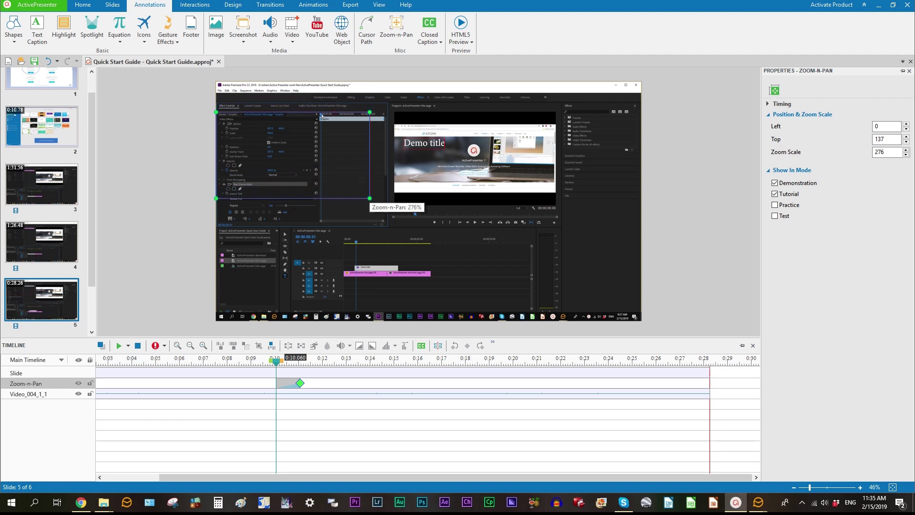
- Enlarge the Zoom-n-Pan frame to a scale of about 253 and shorten its timeline transition to end at about 0:10.5
left_click_drag(369, 198, 379, 204)
key("Down")
key("Down")
key("Down")
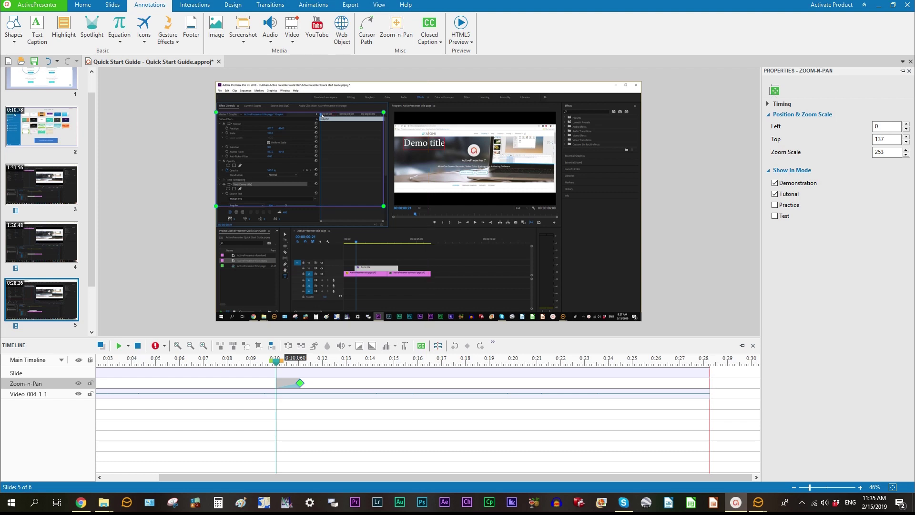
left_click_drag(300, 383, 286, 382)
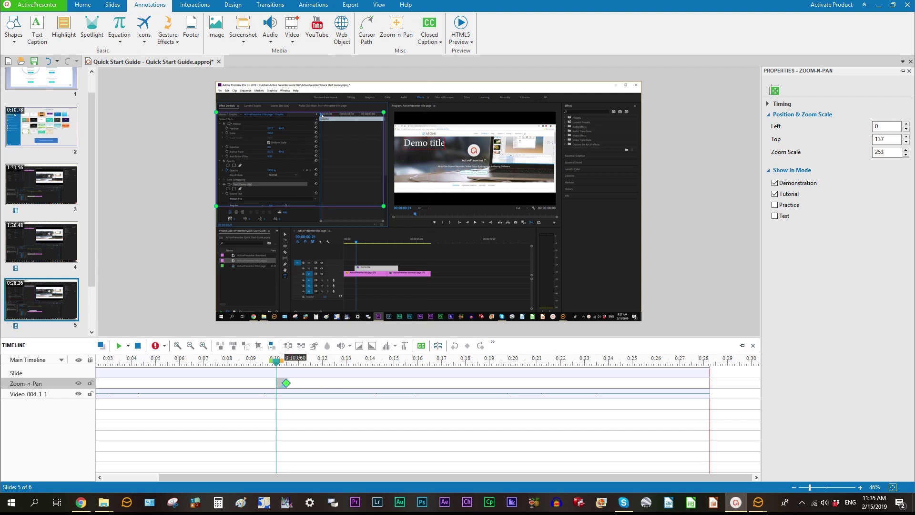
- Insert a second Zoom-n-Pan at 0:20.080 with a zoom scale of 100 and preview the zooms from about 0:09
left_click_drag(276, 361, 515, 361)
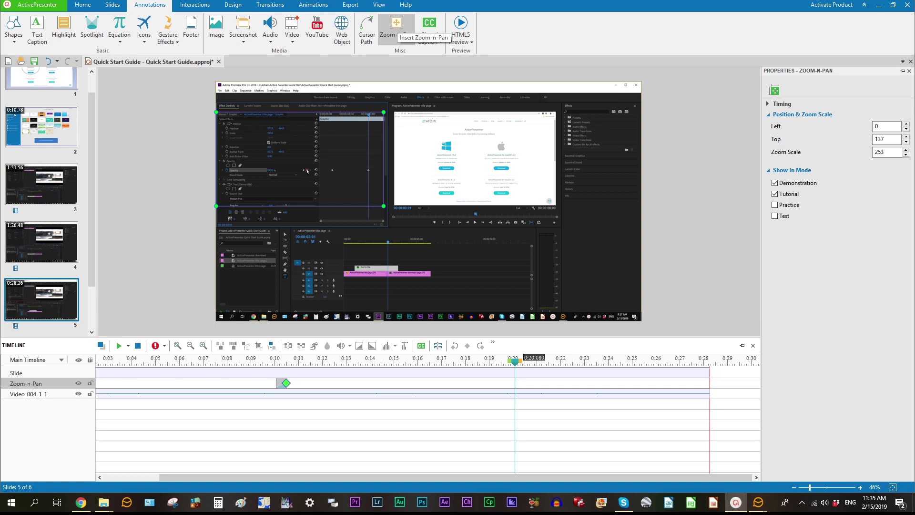
left_click(396, 29)
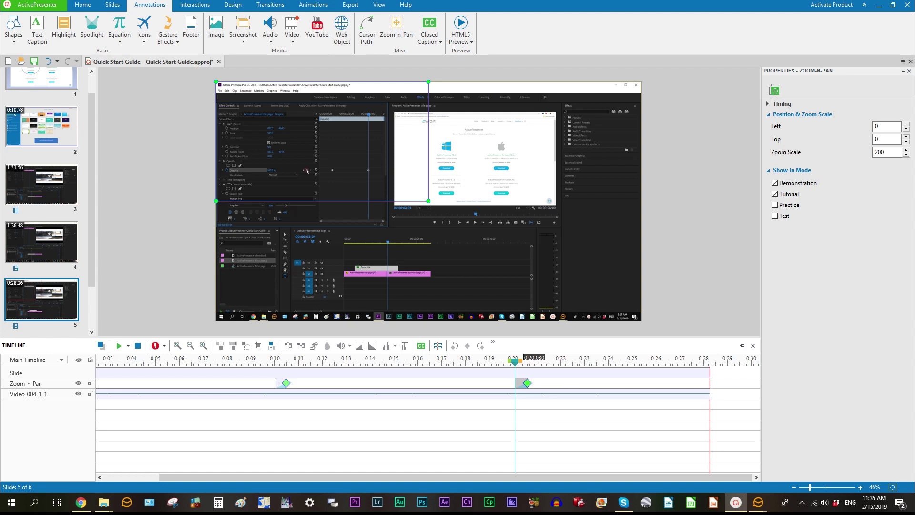
left_click(286, 383)
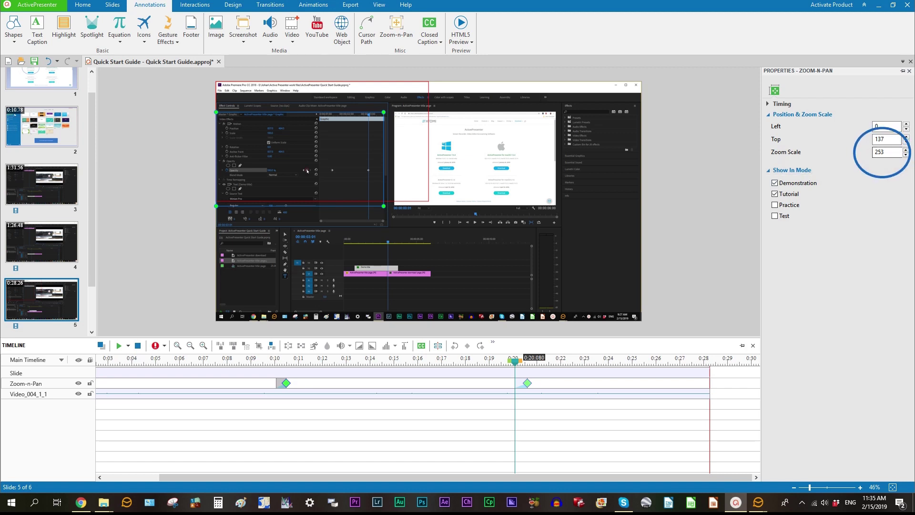
left_click(527, 382)
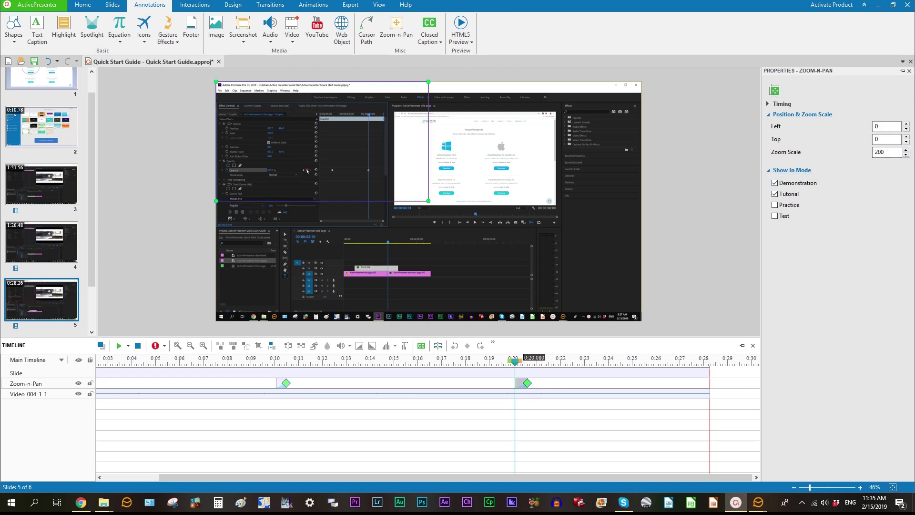
double_click(879, 152)
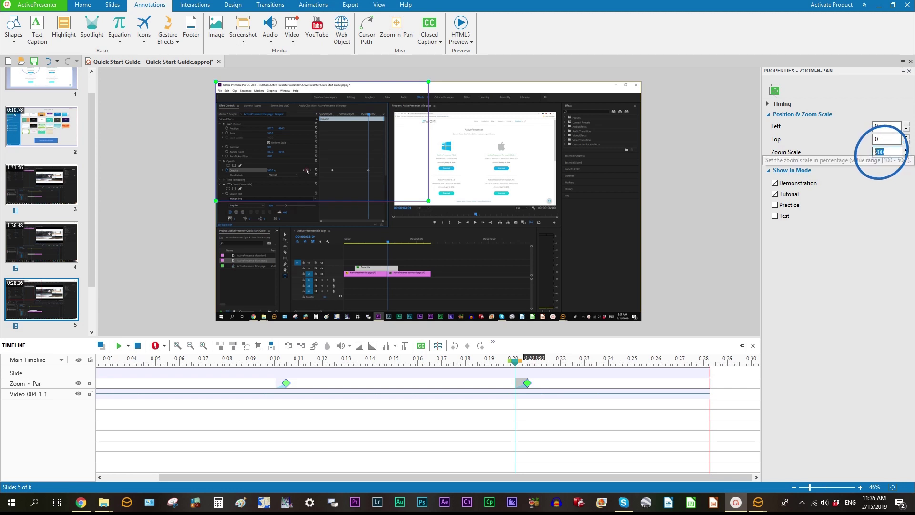
type("1")
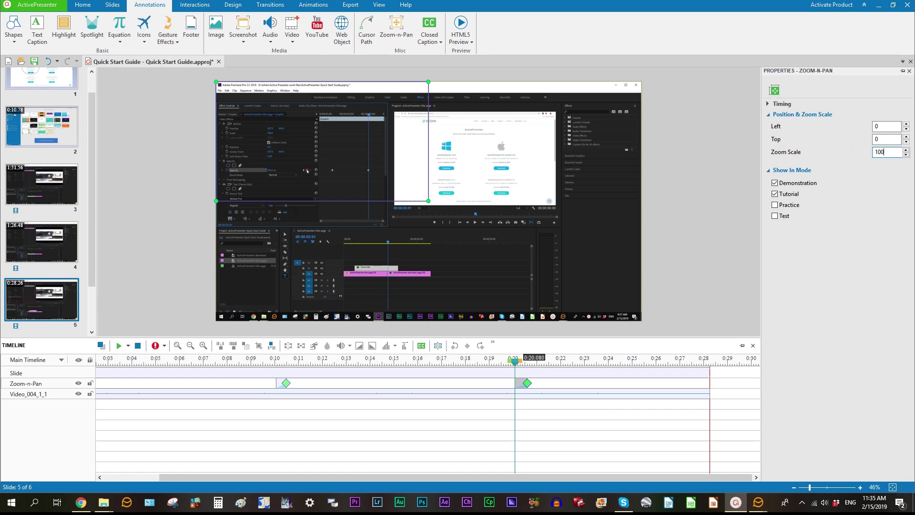
key("Return")
left_click_drag(514, 361, 254, 362)
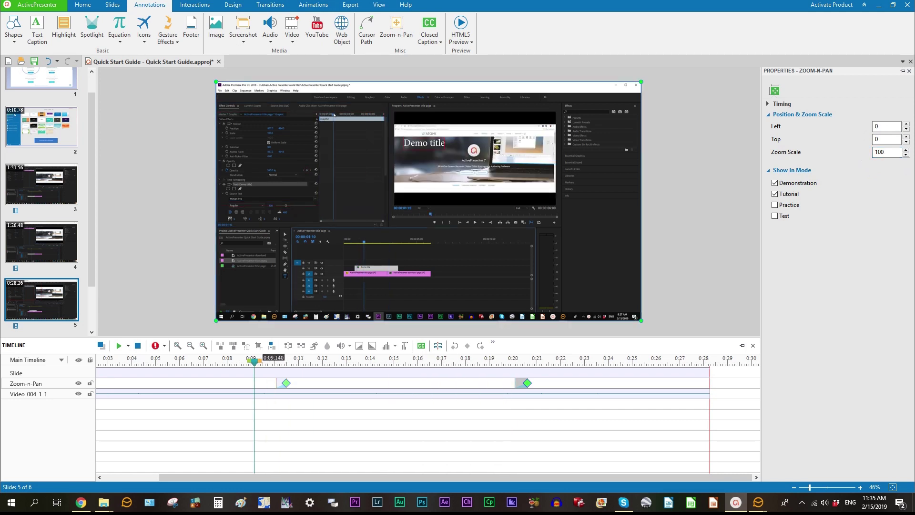
key("space")
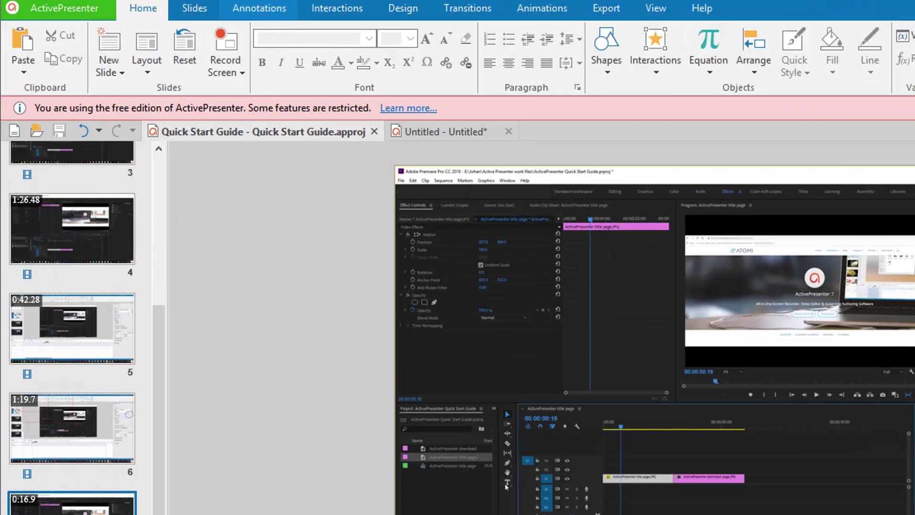
- Insert a Rectangle Callout at 0:01.100 on the Insert annotations slide and place it over the lower part of the recording's Effect Controls area
left_click(150, 5)
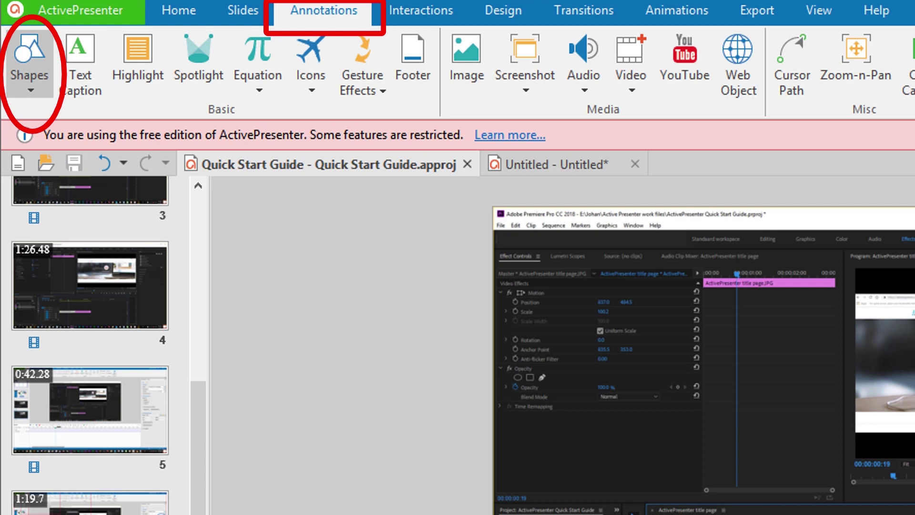
left_click(29, 62)
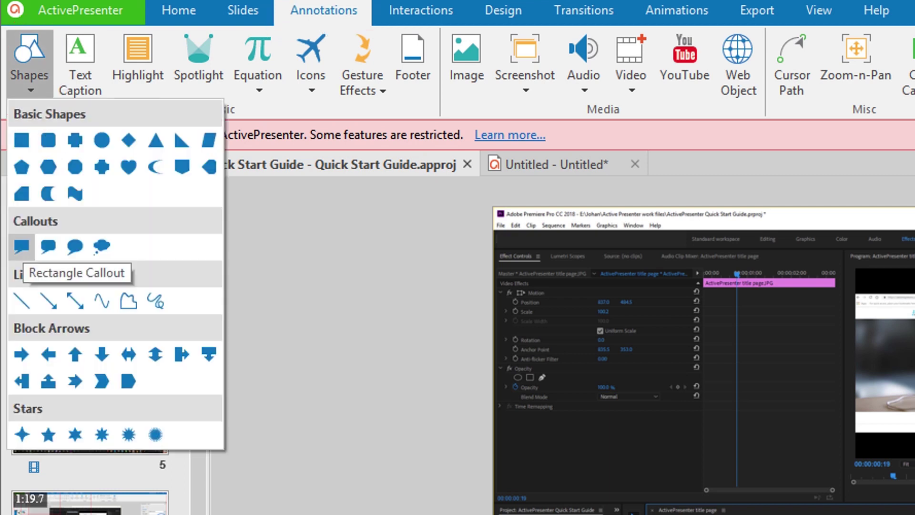
left_click(22, 245)
left_click_drag(534, 254, 648, 291)
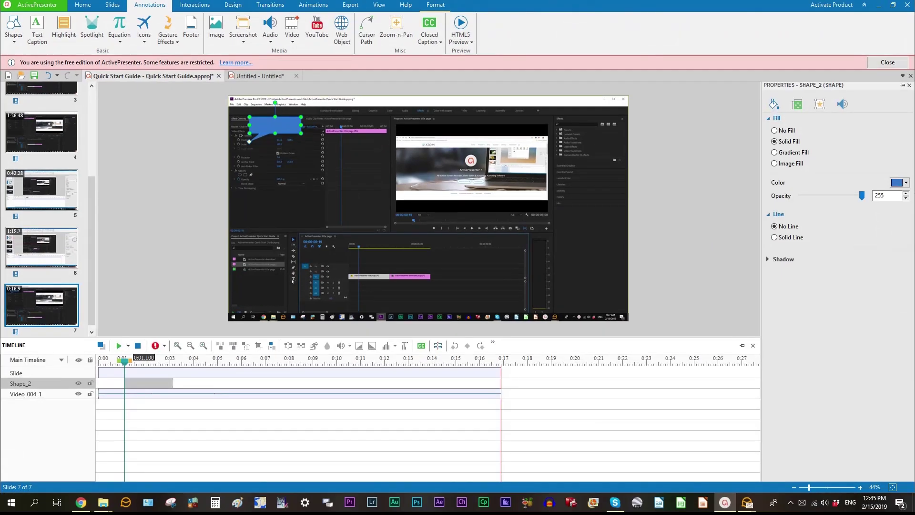
left_click_drag(275, 124, 302, 198)
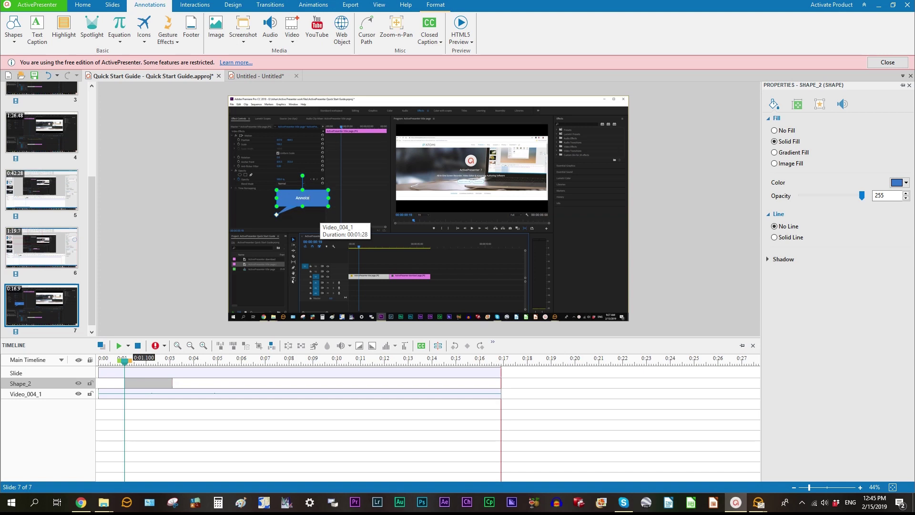
- Enter "Annotation tells user what to do" in the callout and enlarge the shape to fit the text
type("tion tells")
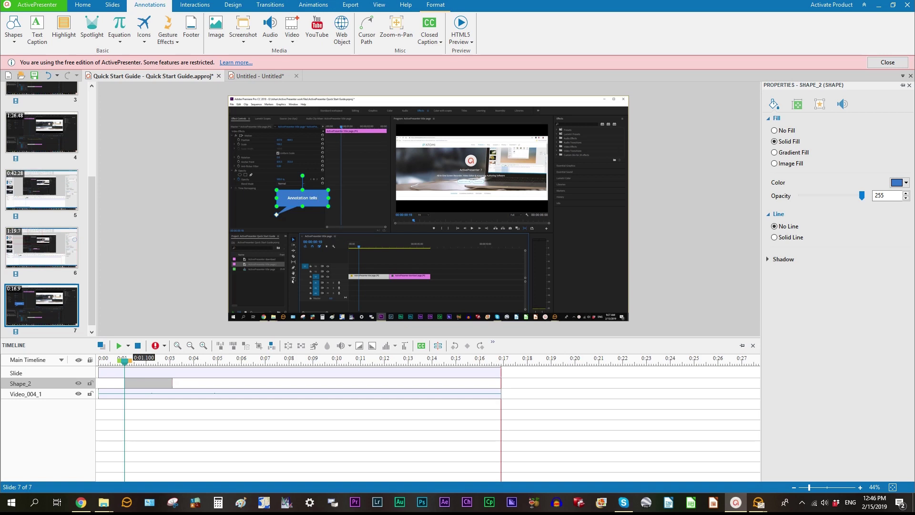
type(" user what to do")
mouse_move(302, 206)
left_mouse_down()
mouse_move(302, 214)
mouse_move(335, 202)
left_mouse_up()
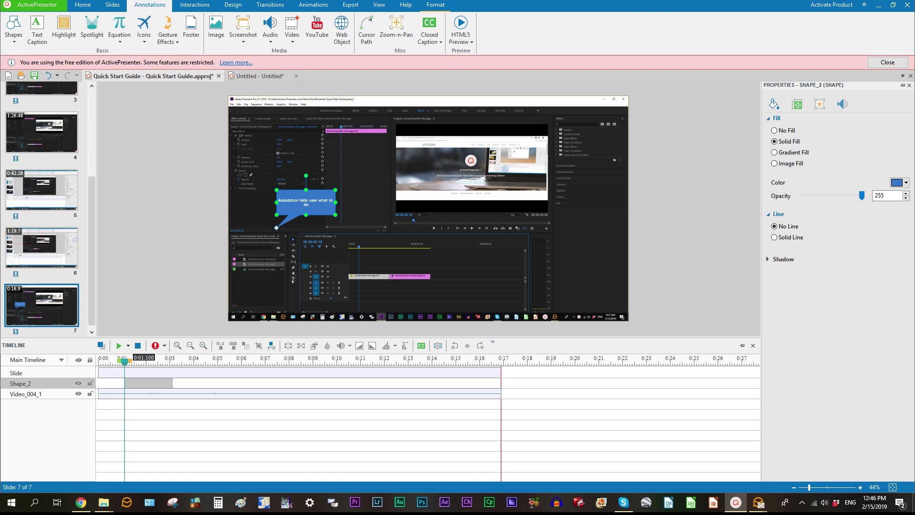
- Aim the callout's pointer at the Type tool in the recorded toolbar and shift the callout toward the recording's edge
left_click_drag(276, 228, 293, 281)
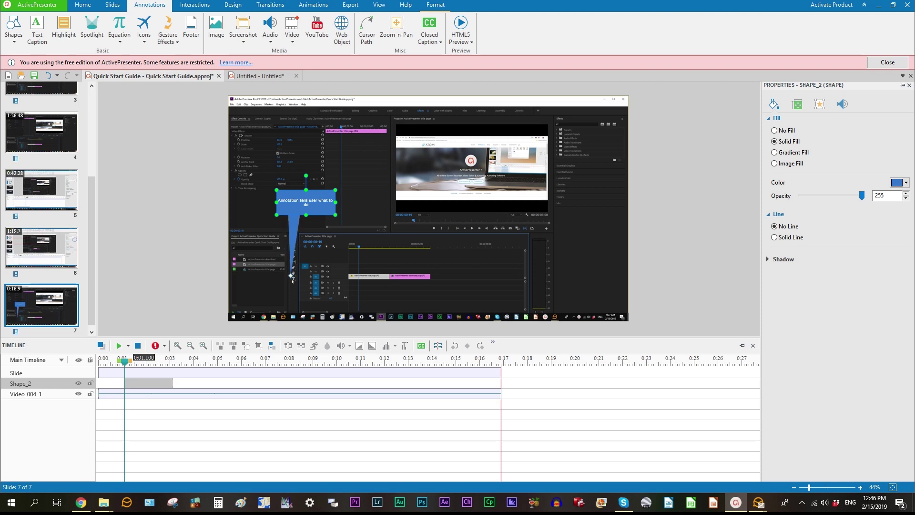
left_click_drag(306, 207, 277, 208)
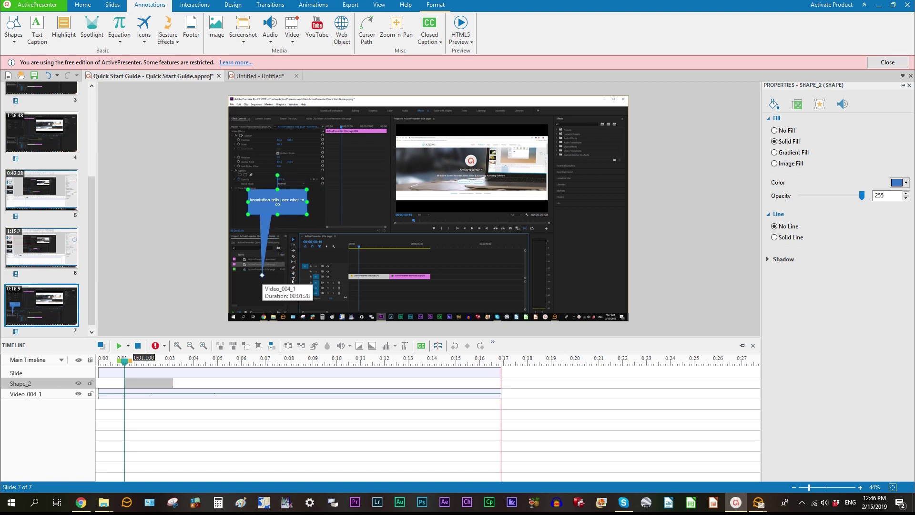
left_click_drag(262, 275, 288, 277)
key("Left")
key("Left")
key("Left")
key("Left")
key("Left")
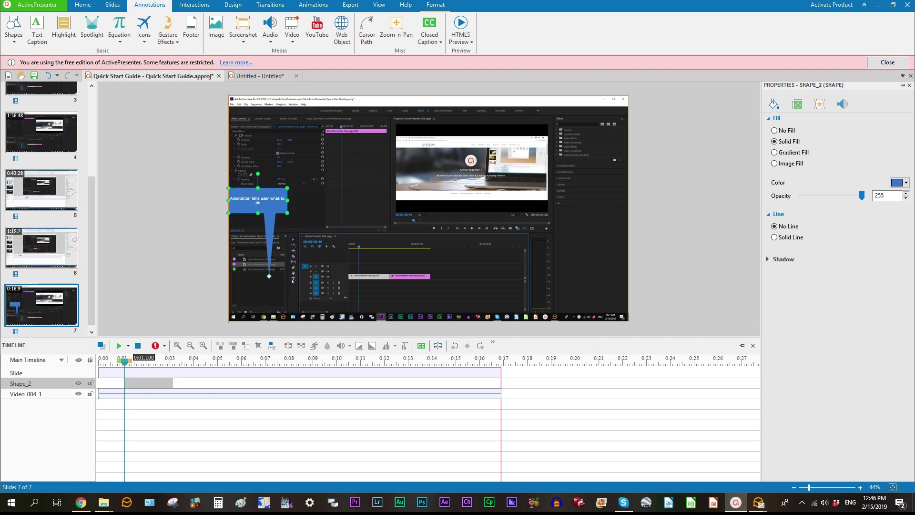
left_click_drag(274, 276, 286, 275)
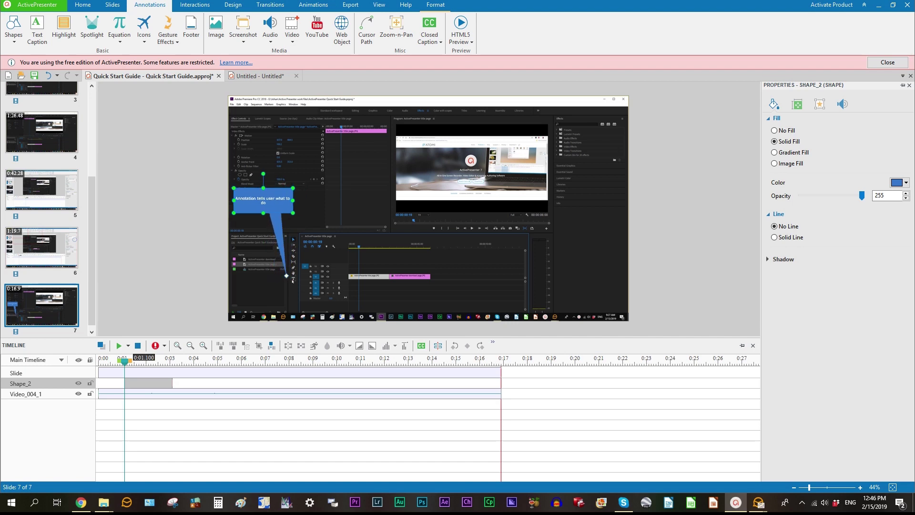
left_click(293, 280)
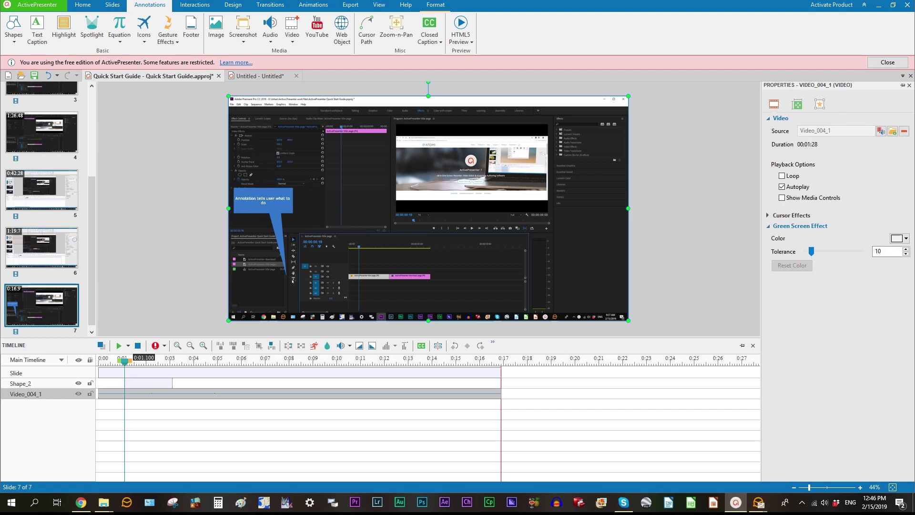
- Scrub the recording forward to 0:04.360 and on past 0:05 to examine what follows the callout
left_click_drag(125, 361, 202, 361)
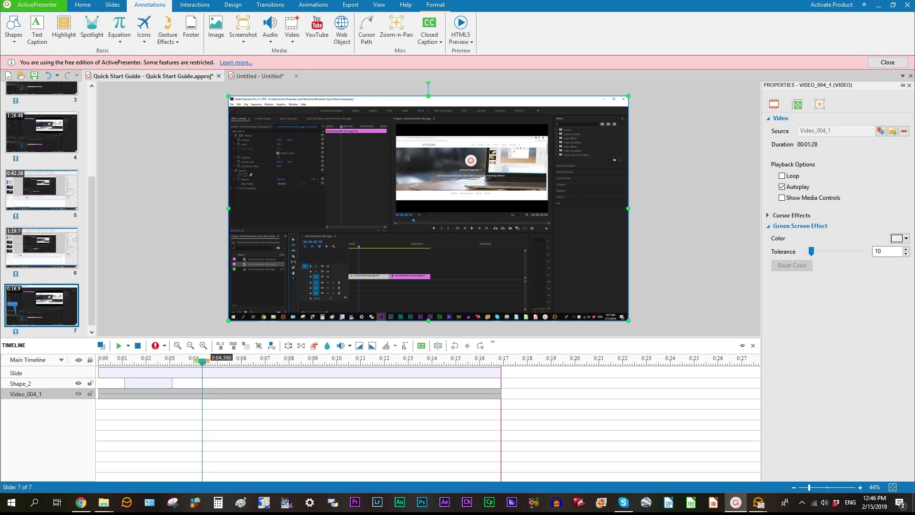
left_click_drag(218, 361, 227, 361)
left_click_drag(226, 362, 229, 361)
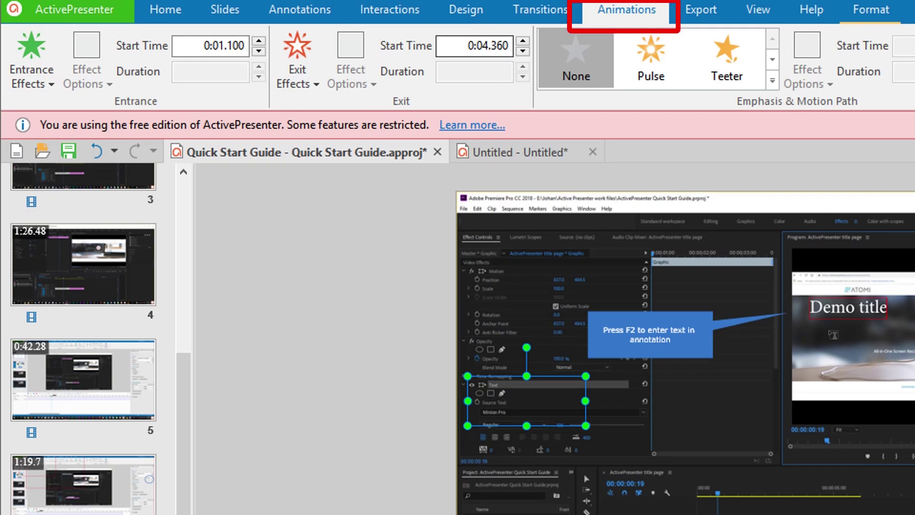
- Apply a Fly In entrance effect to the selected callout with the direction From Left
left_click(31, 62)
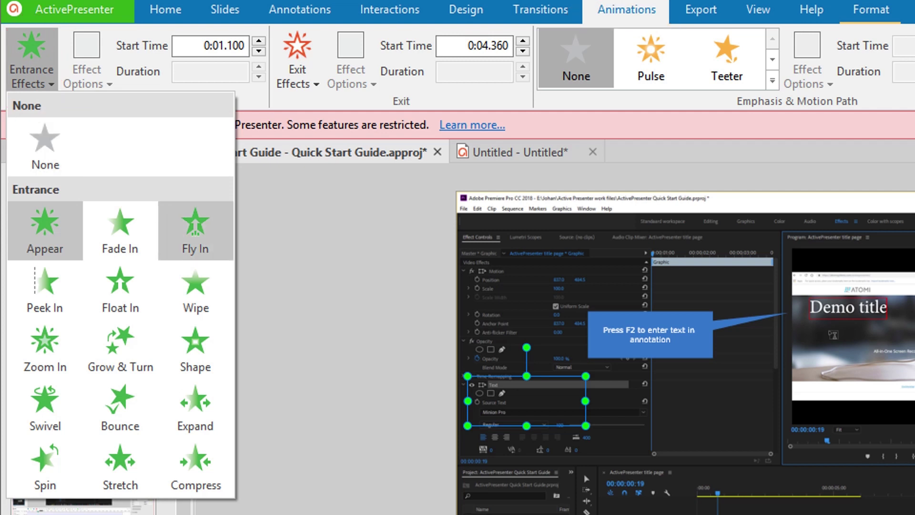
left_click(195, 230)
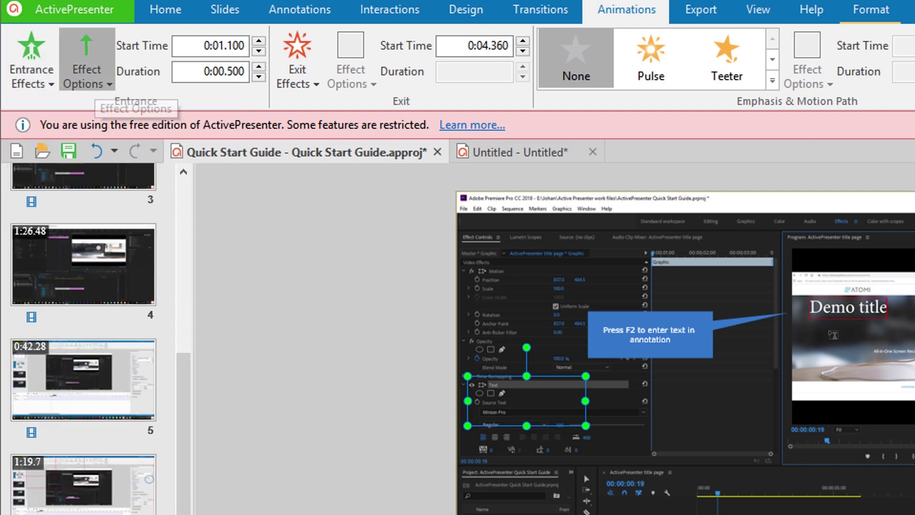
left_click(87, 76)
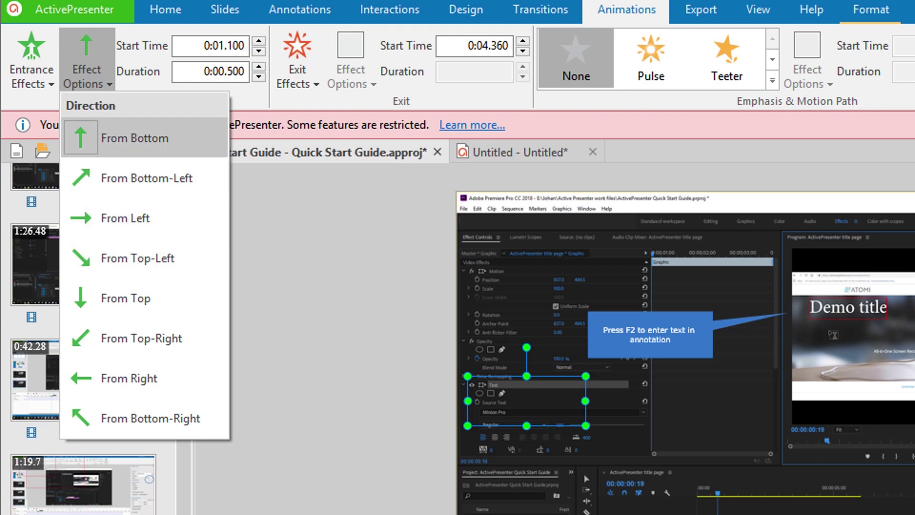
left_click(124, 217)
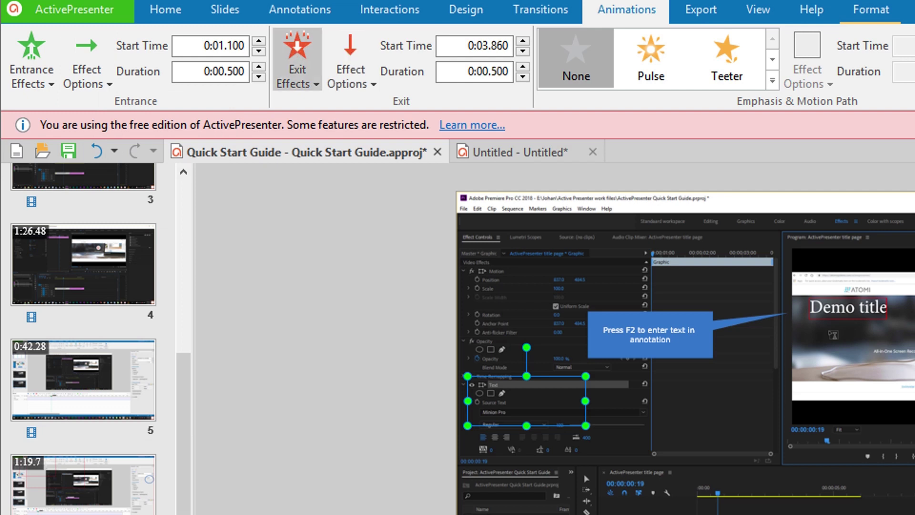
- Give the callout a Fly Out exit effect with the direction To Right
left_click(297, 59)
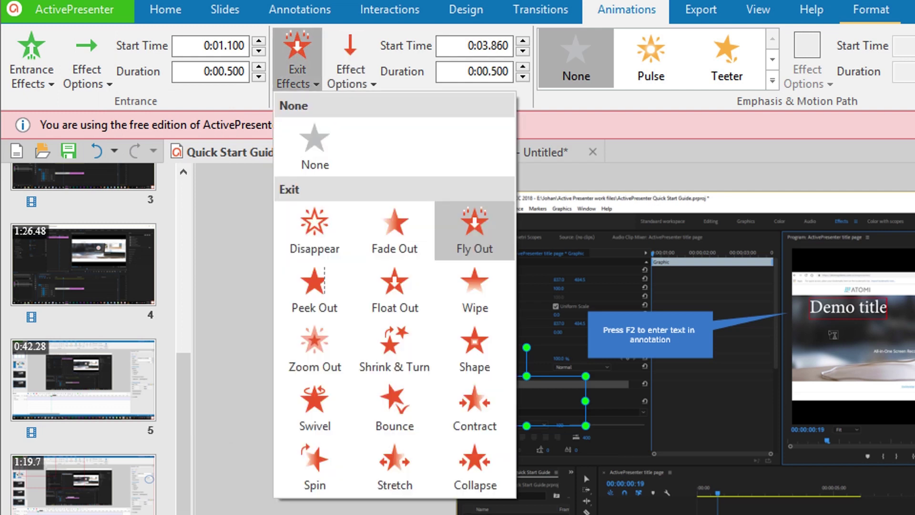
left_click(351, 62)
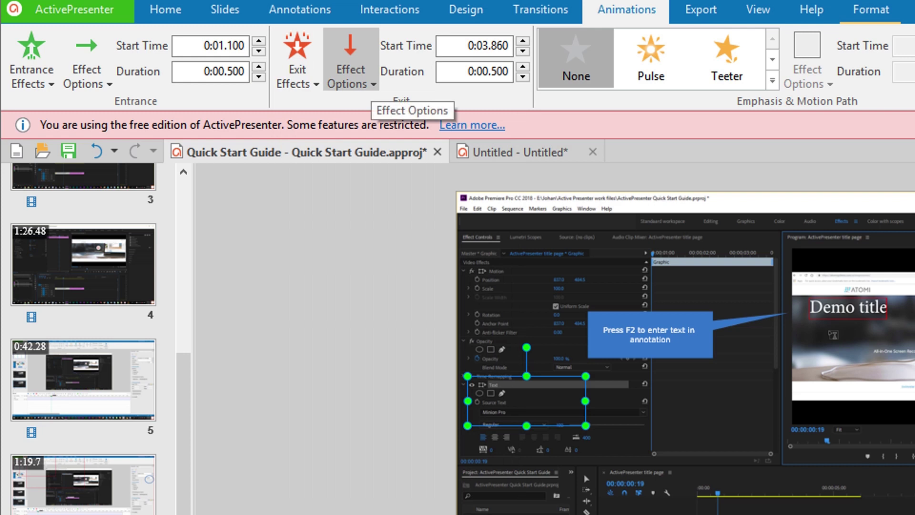
left_click(350, 62)
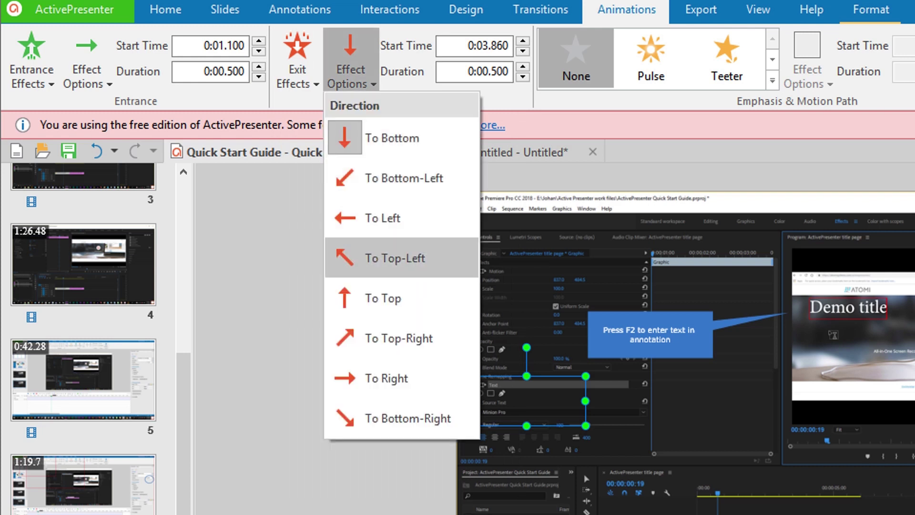
left_click(386, 377)
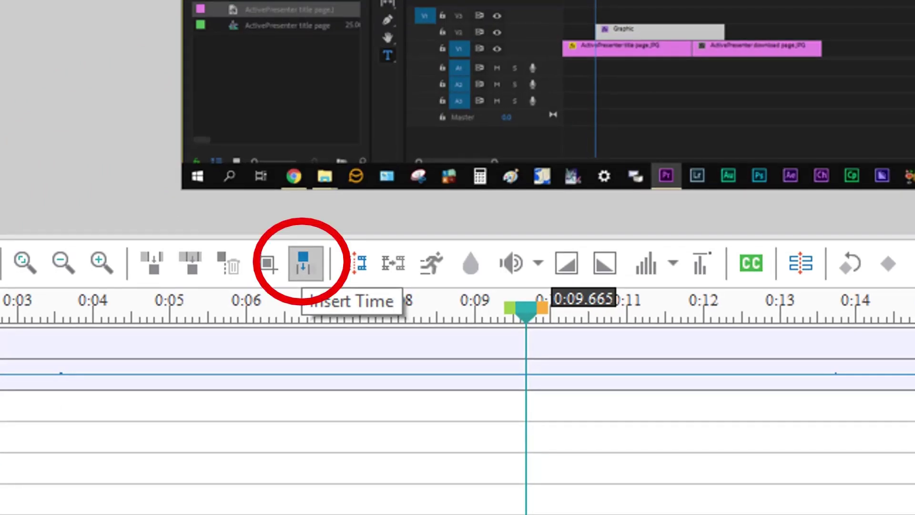
- Insert 4000 ms of freeze time at 0:09.665 in the recording and stretch the frozen section to about 8 seconds
left_click(305, 263)
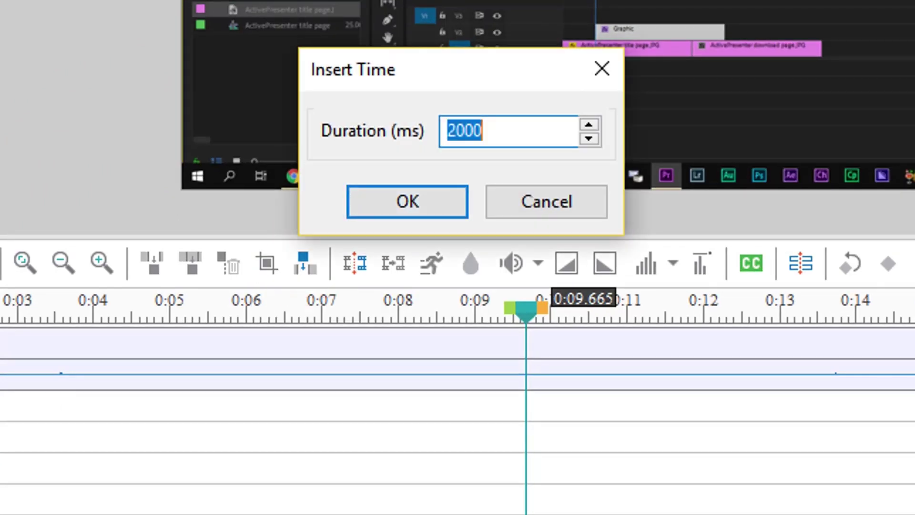
type("4000")
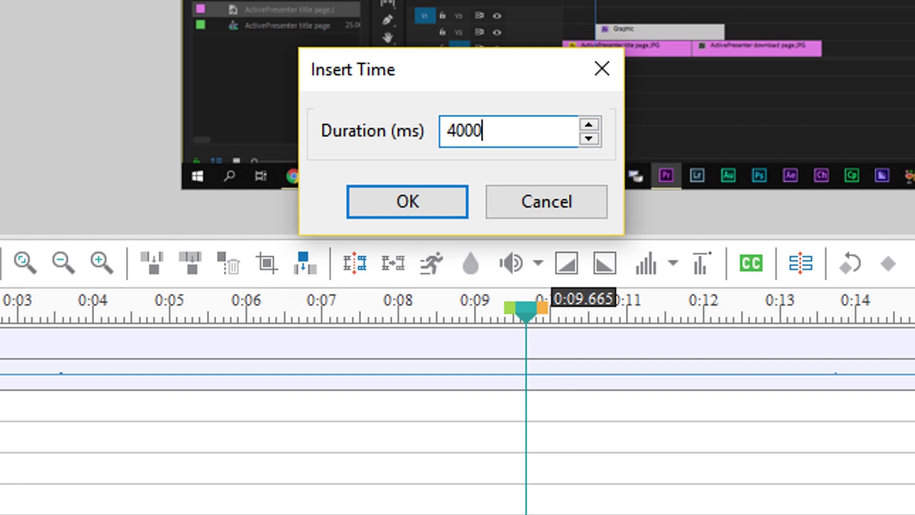
key("Return")
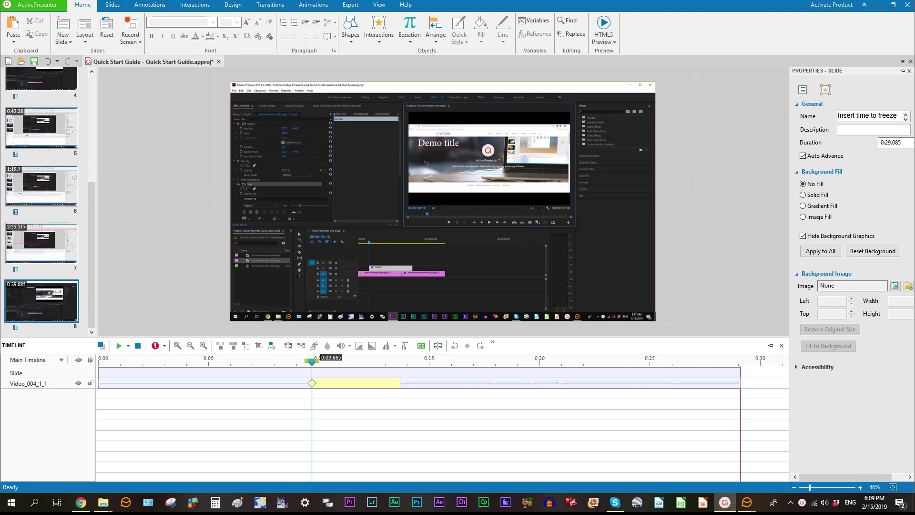
left_click_drag(311, 361, 485, 382)
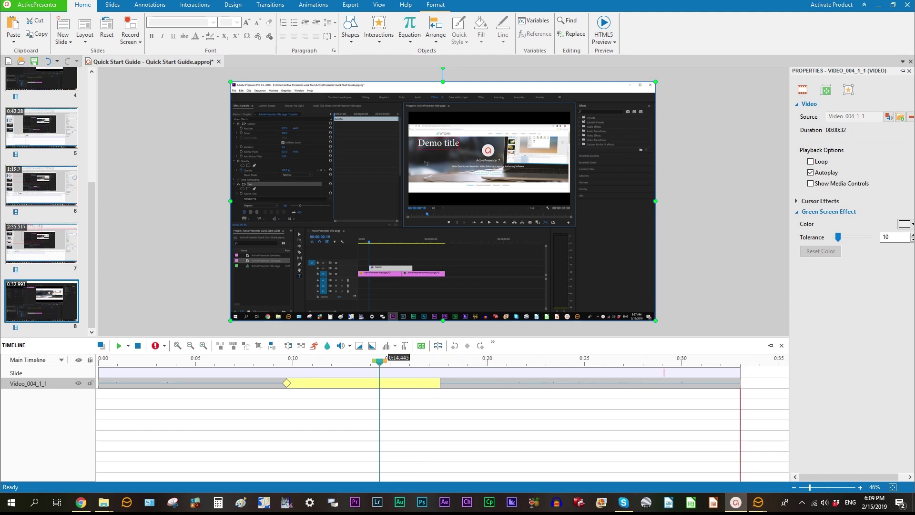
- Split the video after the frozen section at 0:20.942 and again at 0:24.518
left_click_drag(379, 361, 505, 361)
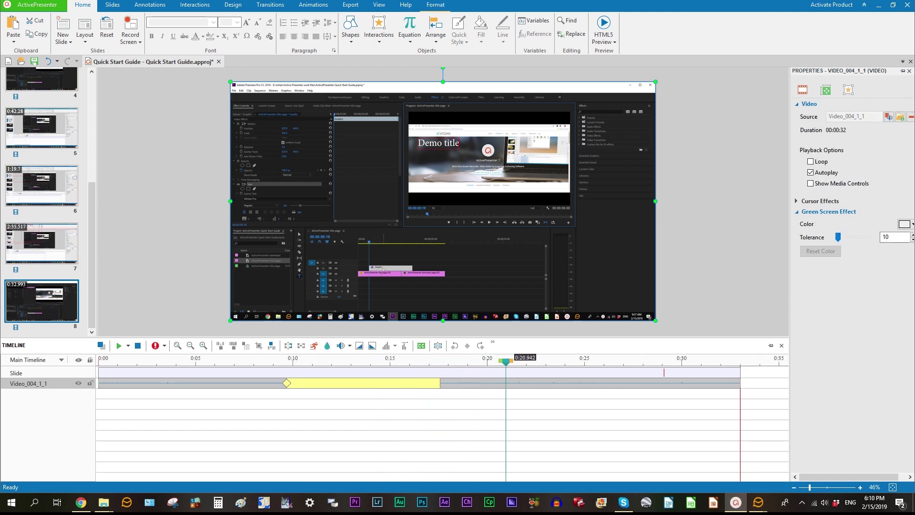
left_click(288, 346)
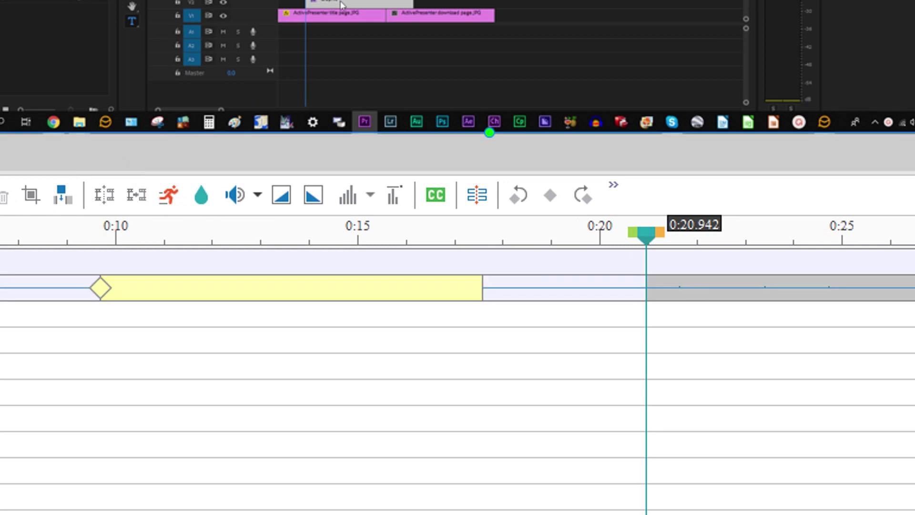
left_click_drag(646, 233, 820, 233)
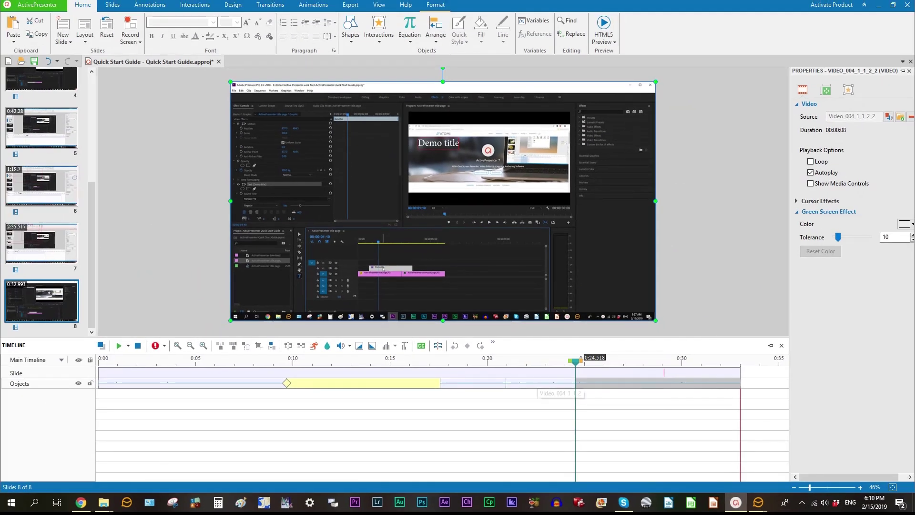
- Delete the video section between the two splits and move the last clip earlier to close the gap
left_click(537, 383)
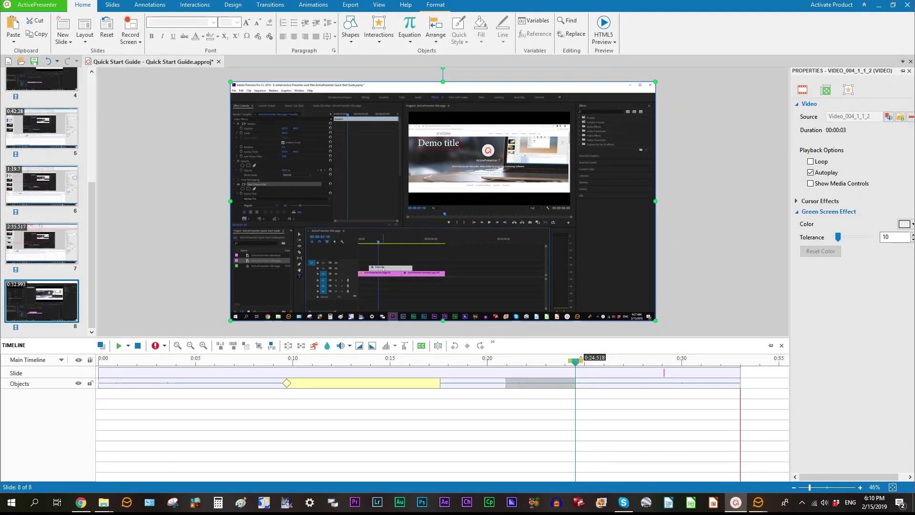
key("Delete")
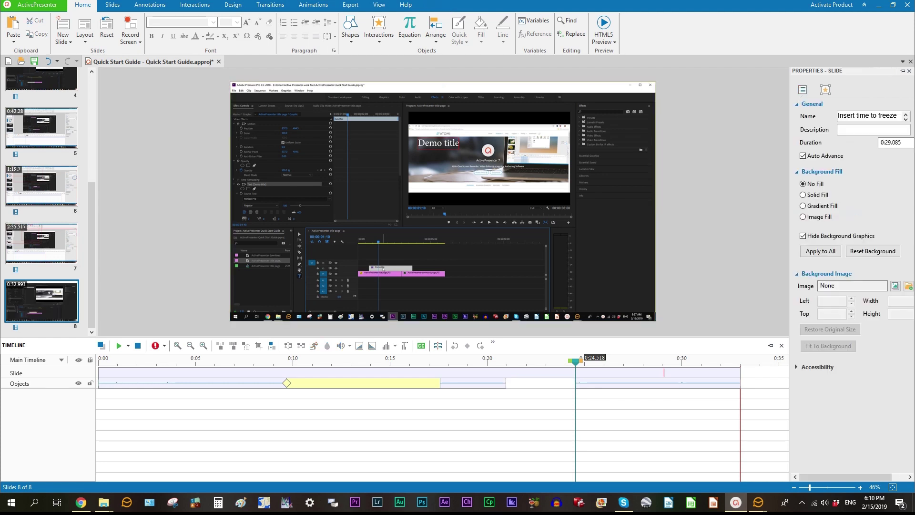
left_click(625, 383)
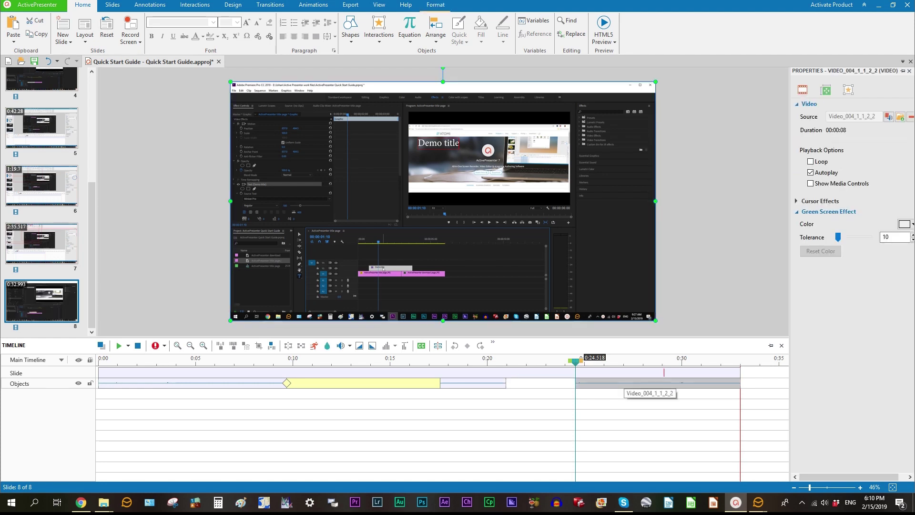
left_click_drag(625, 383, 554, 383)
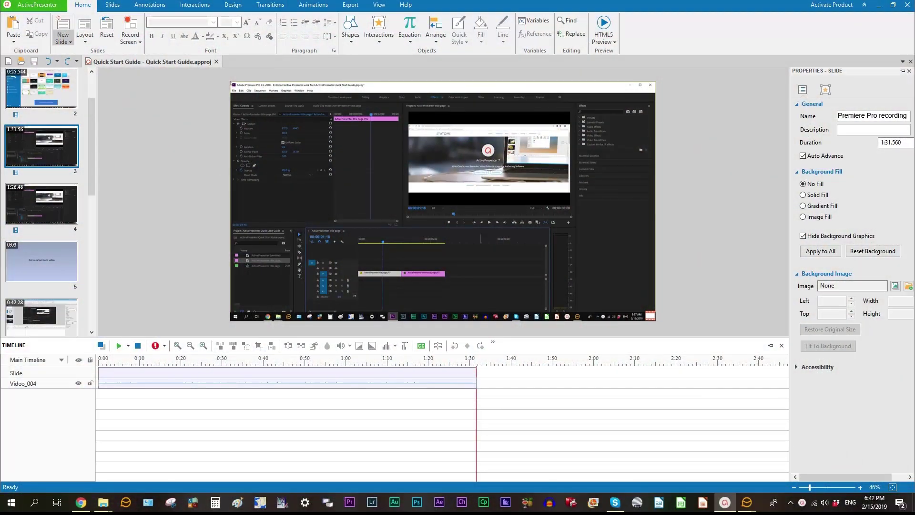
- Add a Title Slide after slide 3 with the title "Enter title description" and the subtitle "Any sub-title info"
left_click(64, 38)
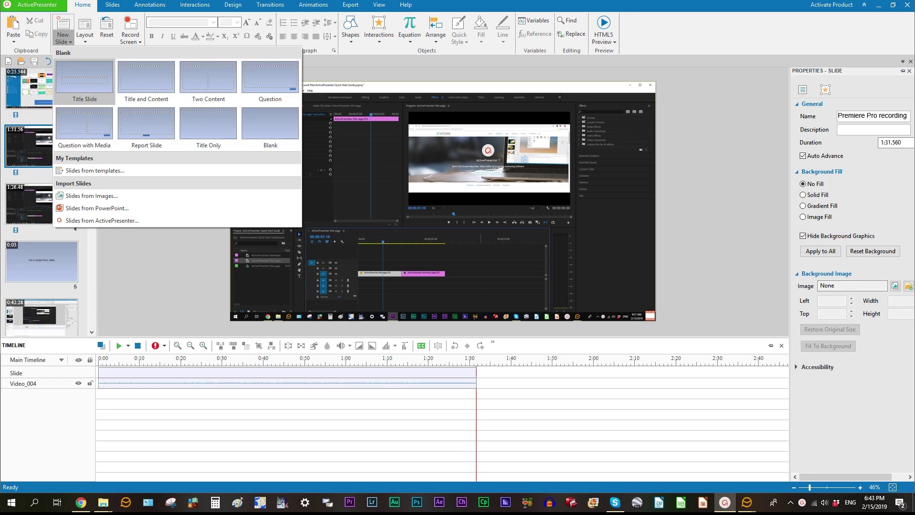
left_click(84, 80)
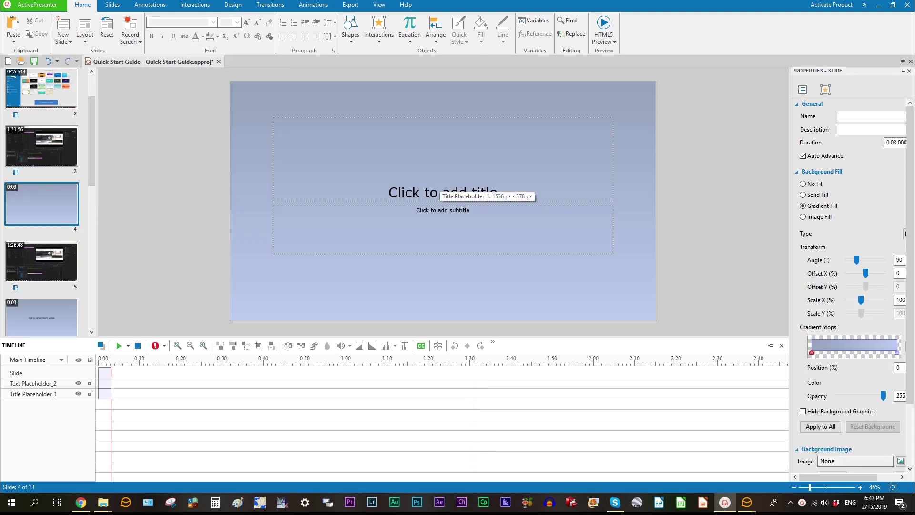
left_click(438, 190)
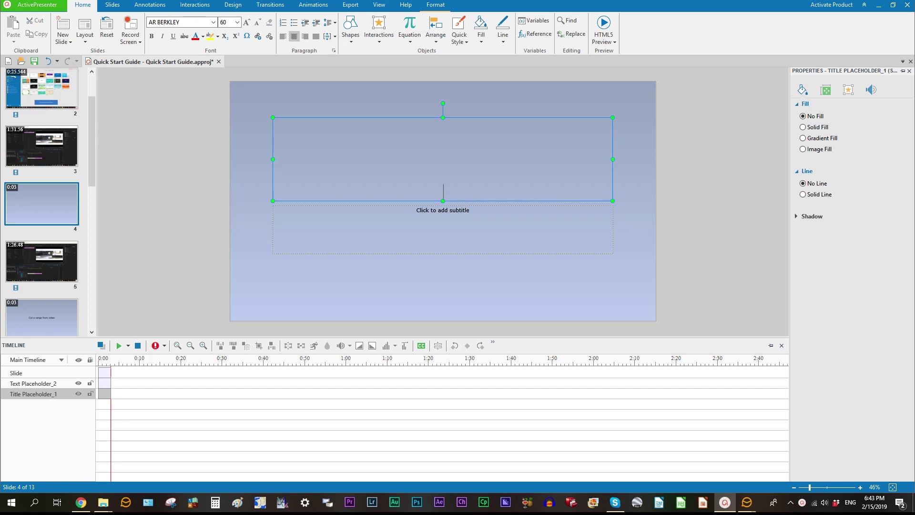
type("Enter title descri")
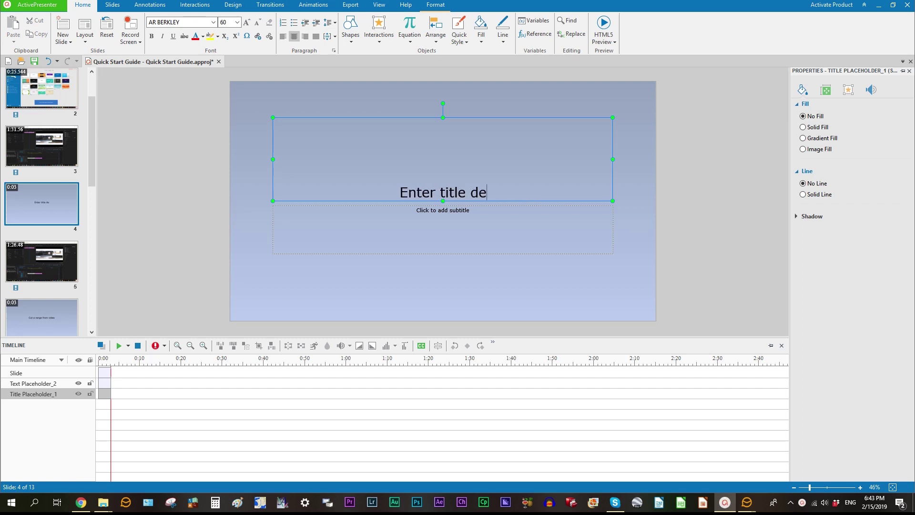
type("ption")
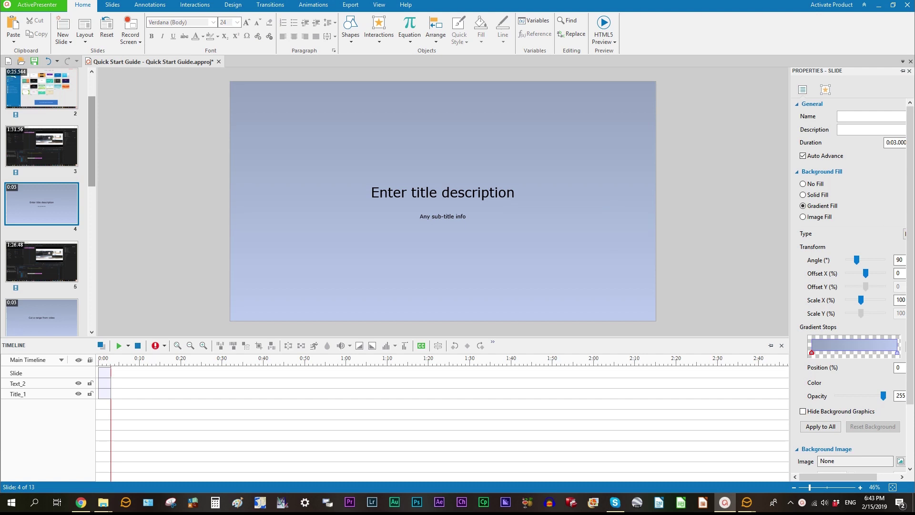
- Merge the new title slide with the Premiere Pro recording slide below it and play the merged slide from its start
scroll(48, 200, "down", 2)
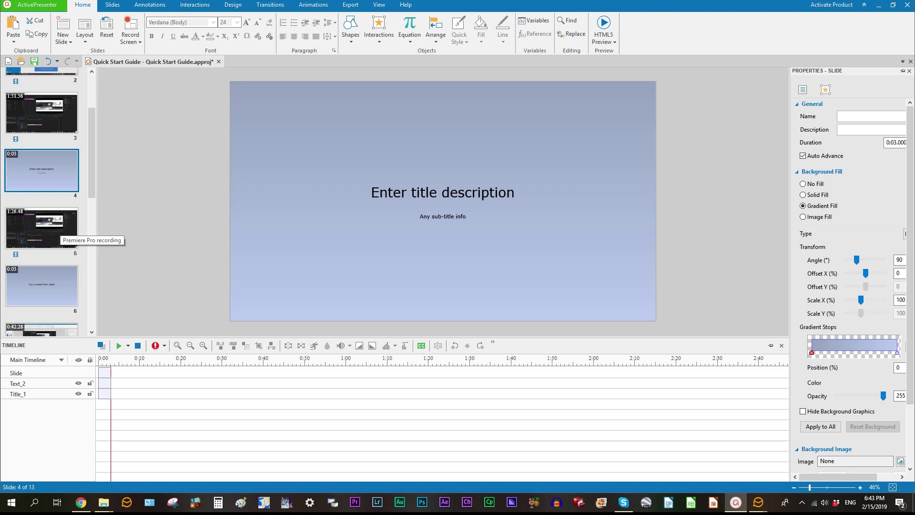
left_click(52, 231, "shift")
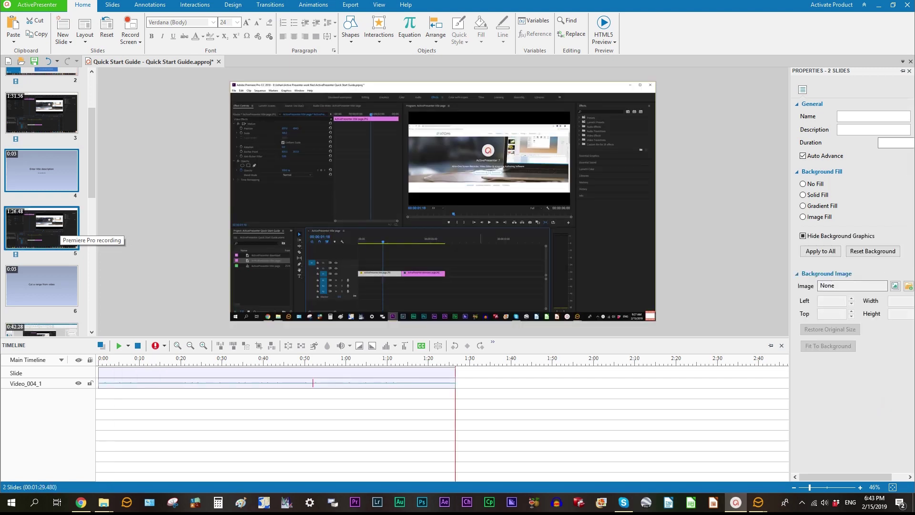
right_click(61, 229)
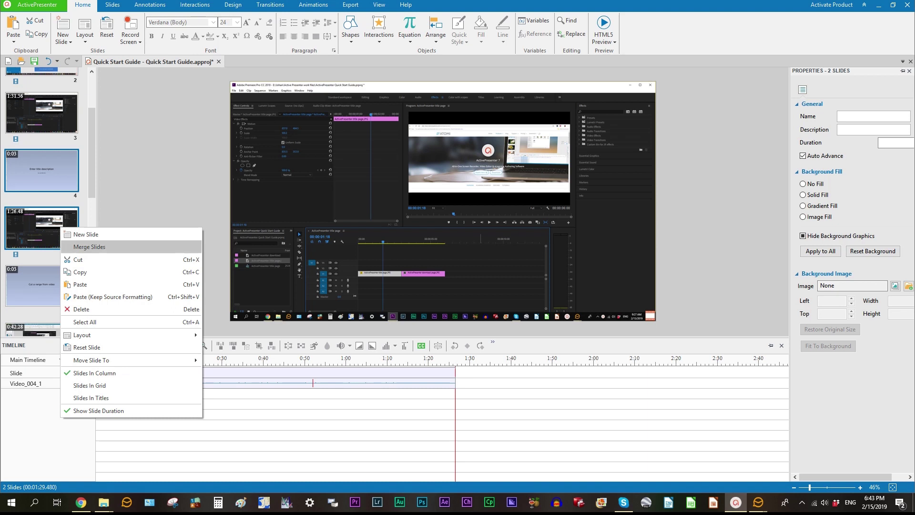
left_click(89, 246)
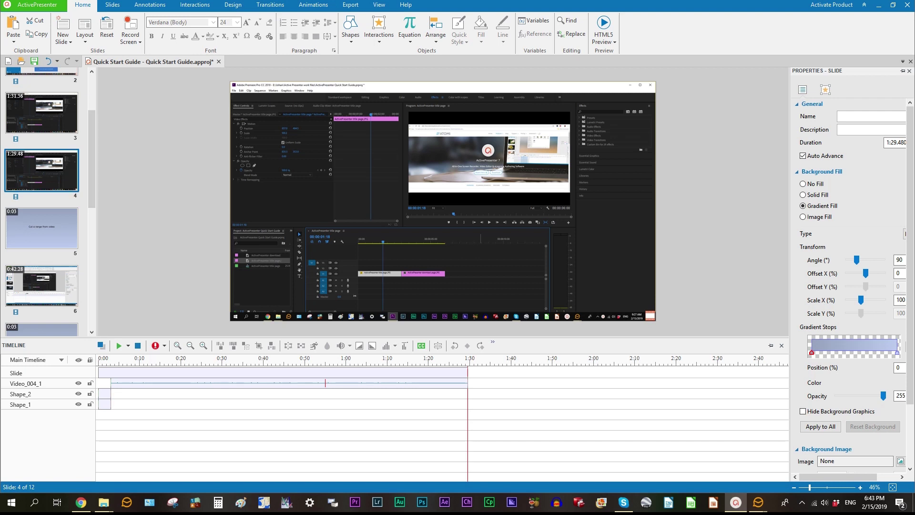
left_click(449, 361)
key("Home")
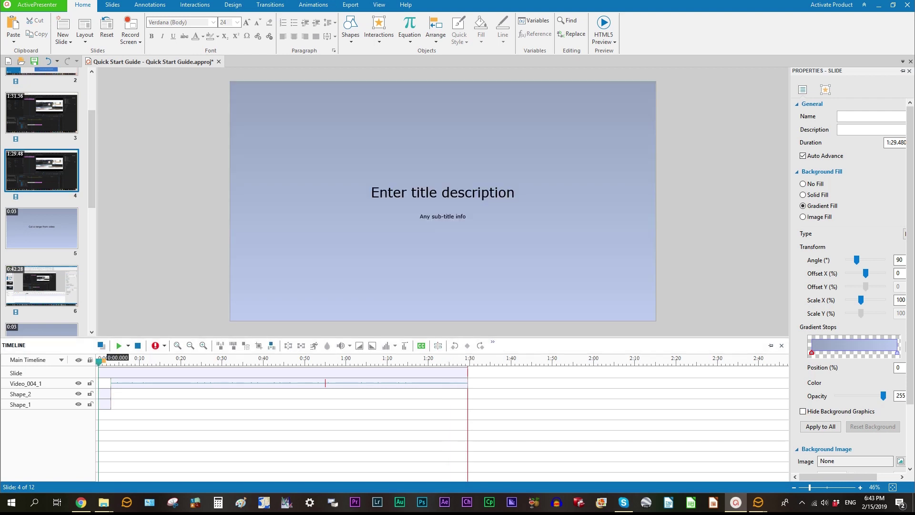
key("space")
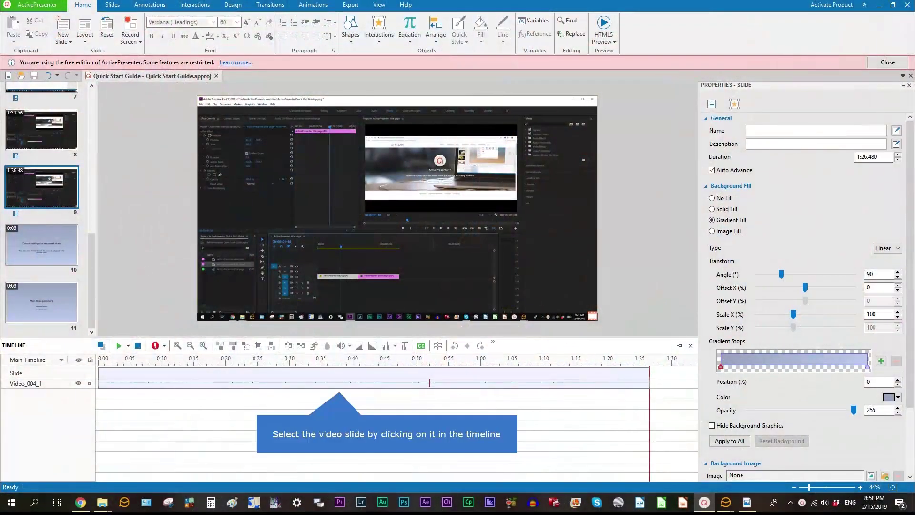
- Select the recorded video on slide 9 and examine its Cursor Effects settings for highlighting, left, right and double clicks
left_click(212, 383)
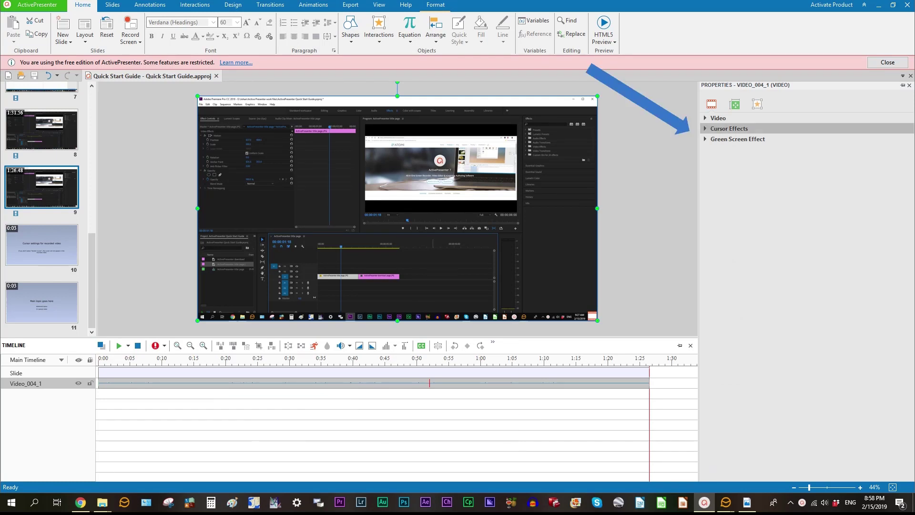
left_click(729, 129)
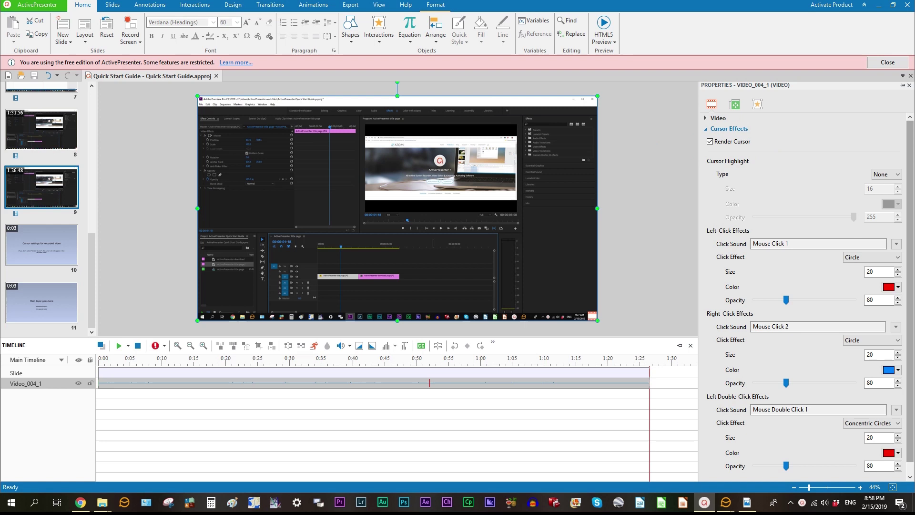
left_click_drag(909, 290, 910, 302)
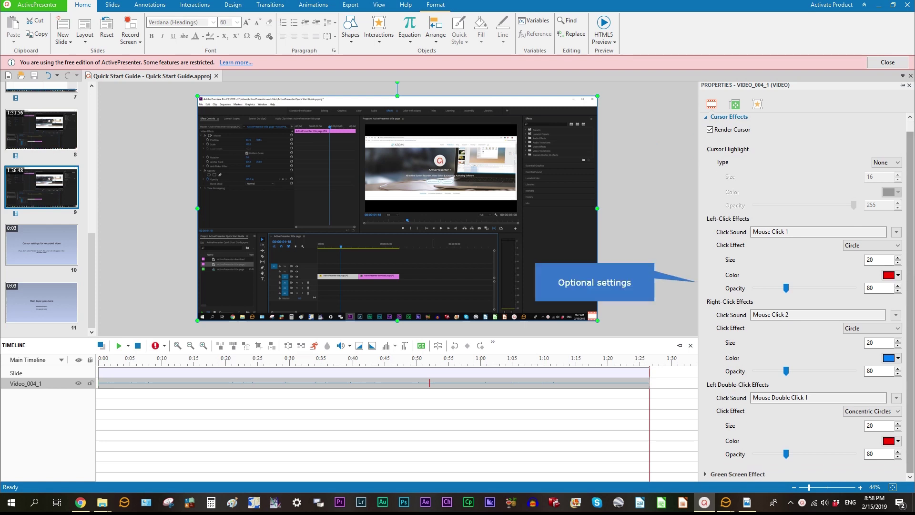
- Set the opacity of the recorded video's left-click cursor effect to 50
double_click(870, 288)
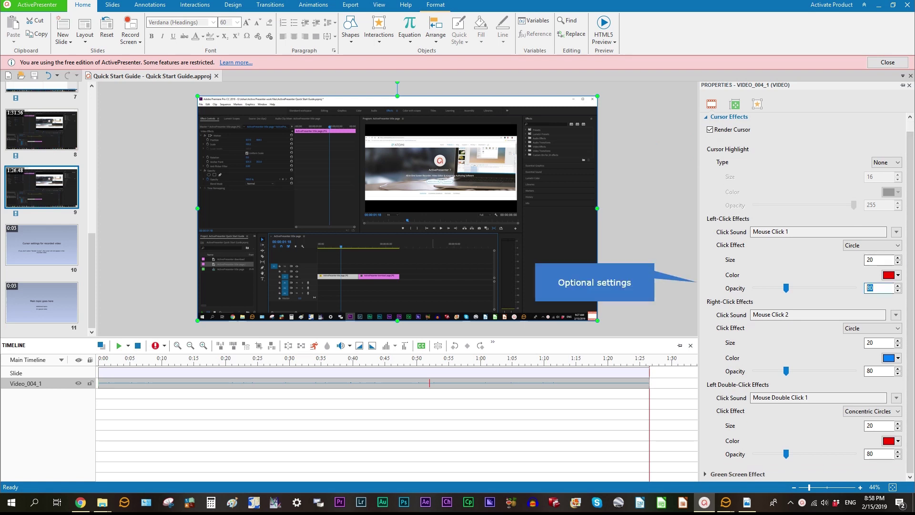
type("50")
key("Tab")
key("Tab")
key("Tab")
key("Tab")
key("Tab")
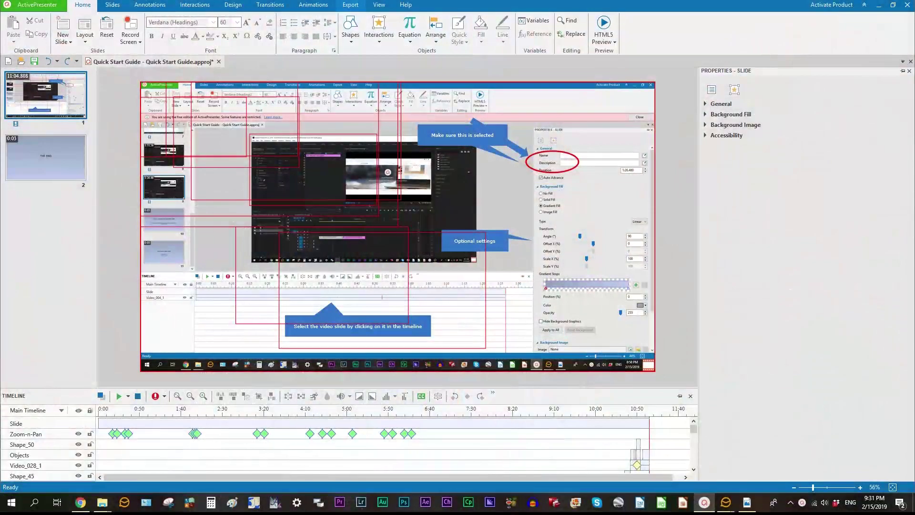
- Export the project to an MP4 video named "Quick Start Guide.mp4" in the "Active Presenter work files" folder
left_click(350, 5)
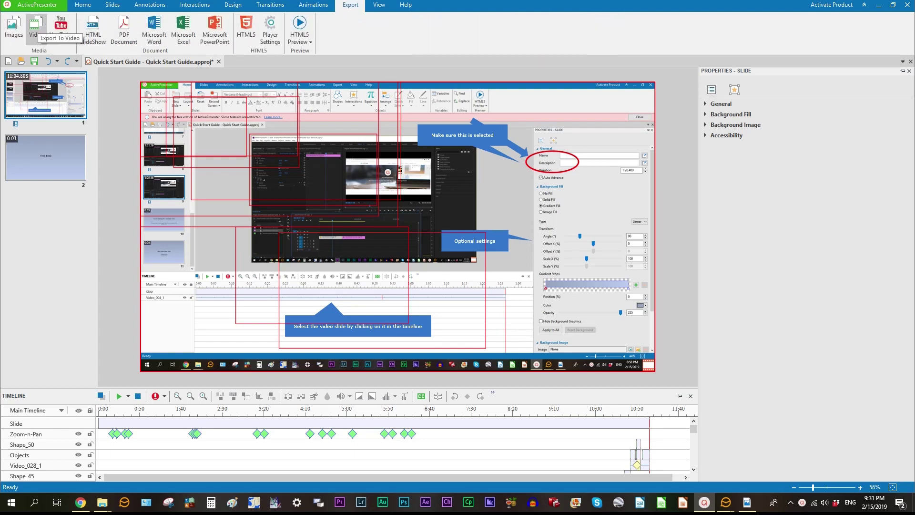
left_click(36, 29)
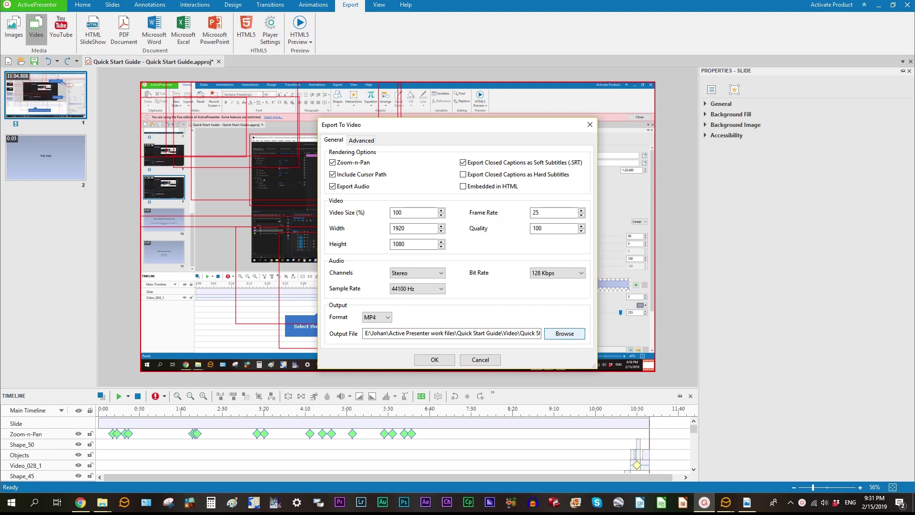
left_click(565, 333)
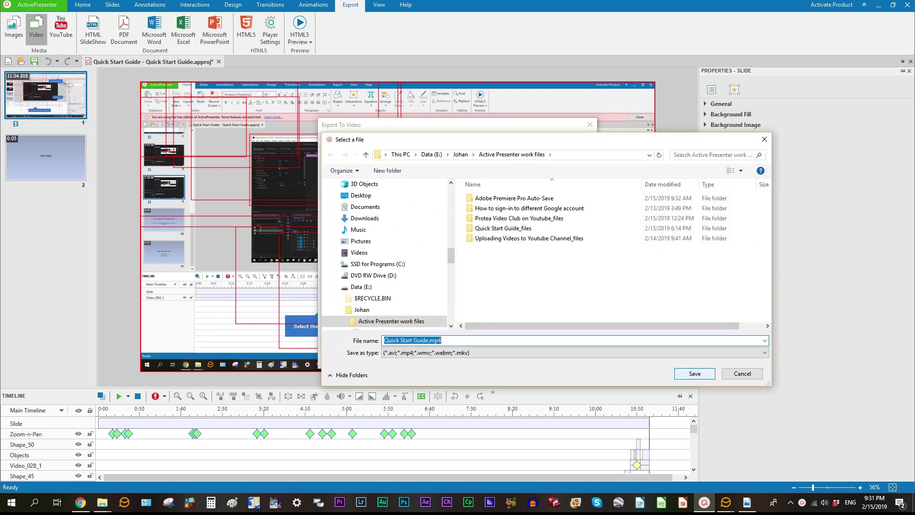
left_click(694, 373)
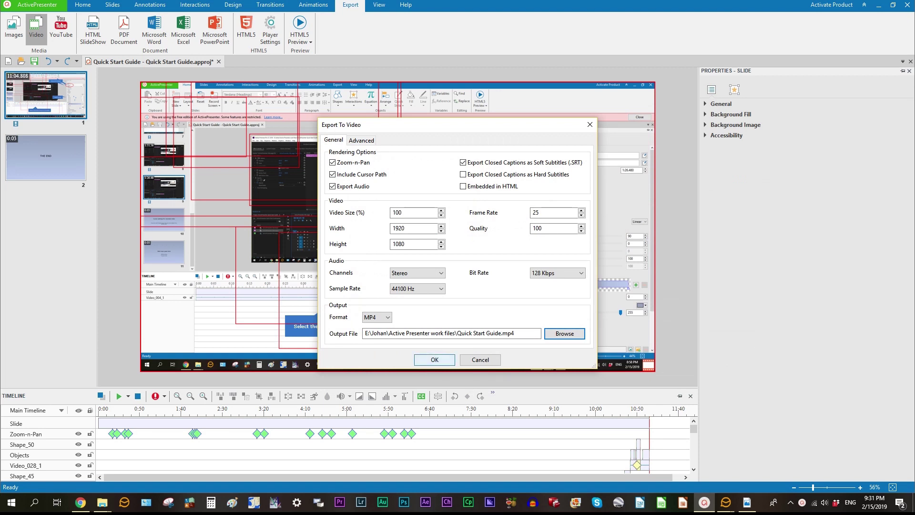
left_click(434, 359)
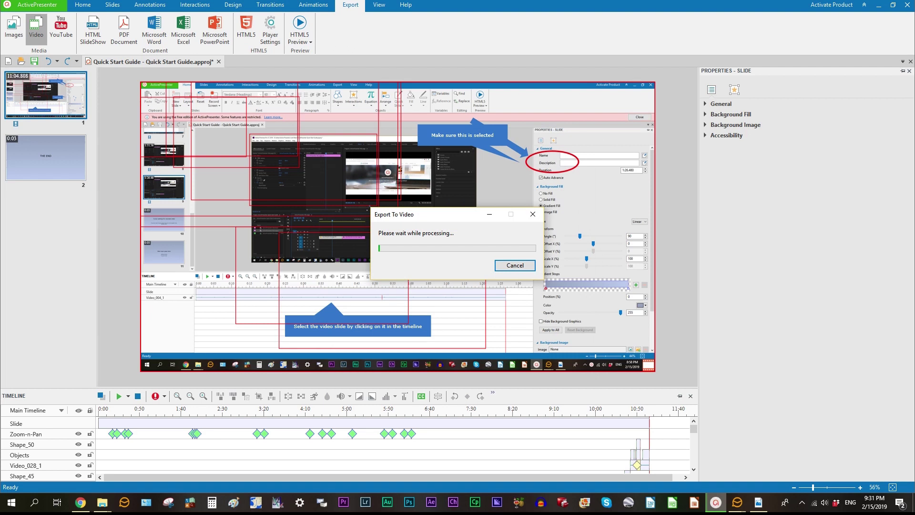